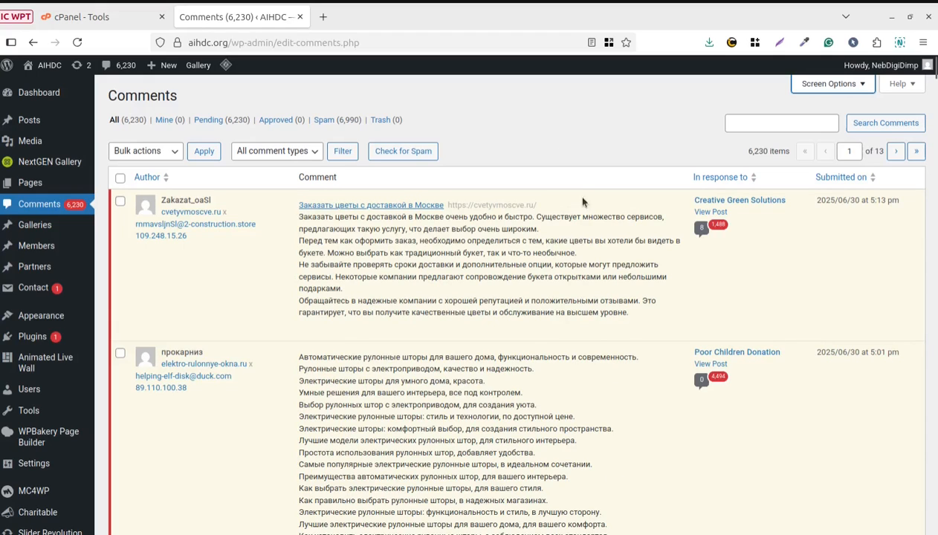
Look through the pending spam comments on the WordPress Comments page
scroll(665, 464, down, 4)
scroll(665, 464, down, 4)
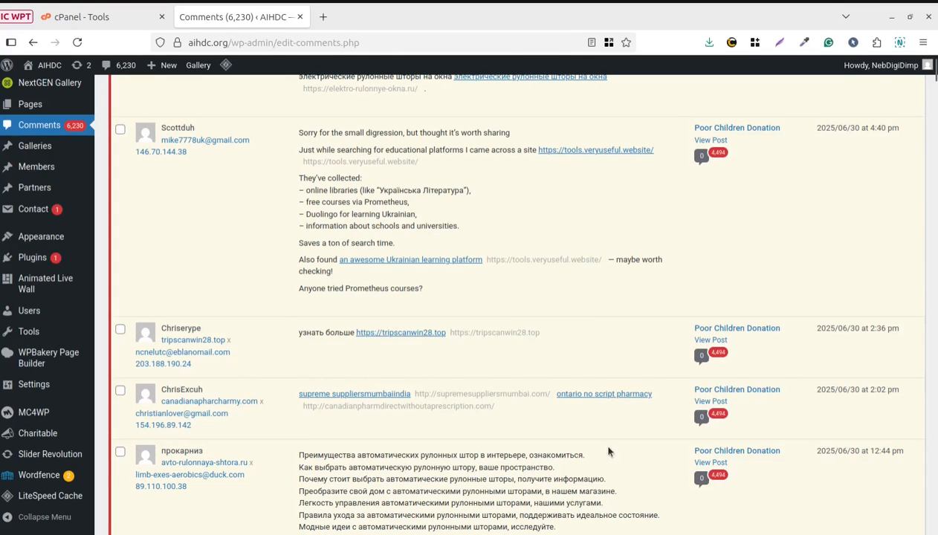
scroll(609, 451, up, 10)
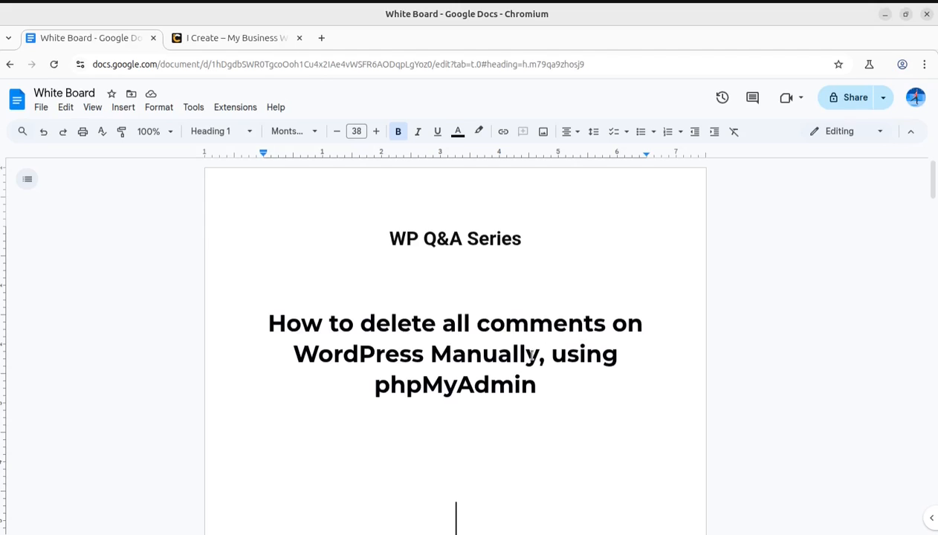
Switch to the i-Create website in Chromium, view its support chat and close the chat again
drag(553, 355, 572, 388)
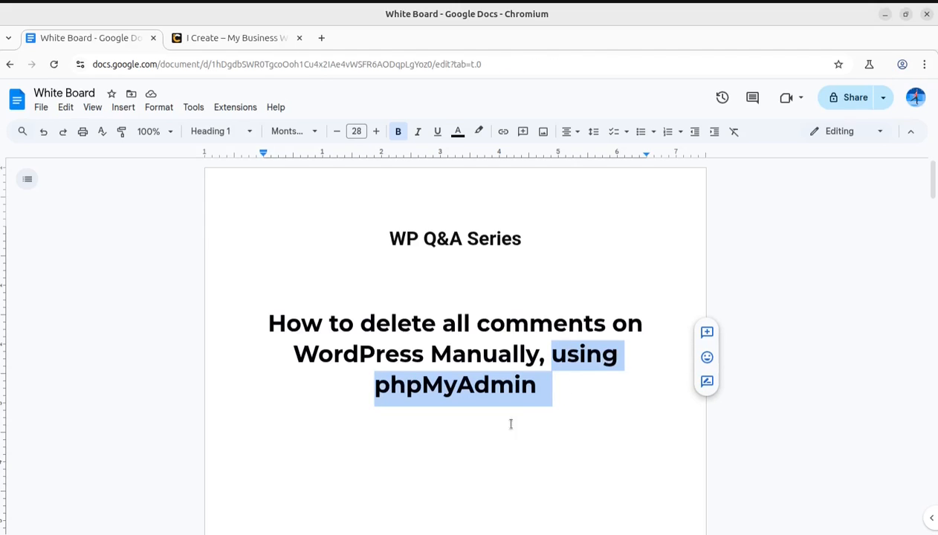
click(456, 437)
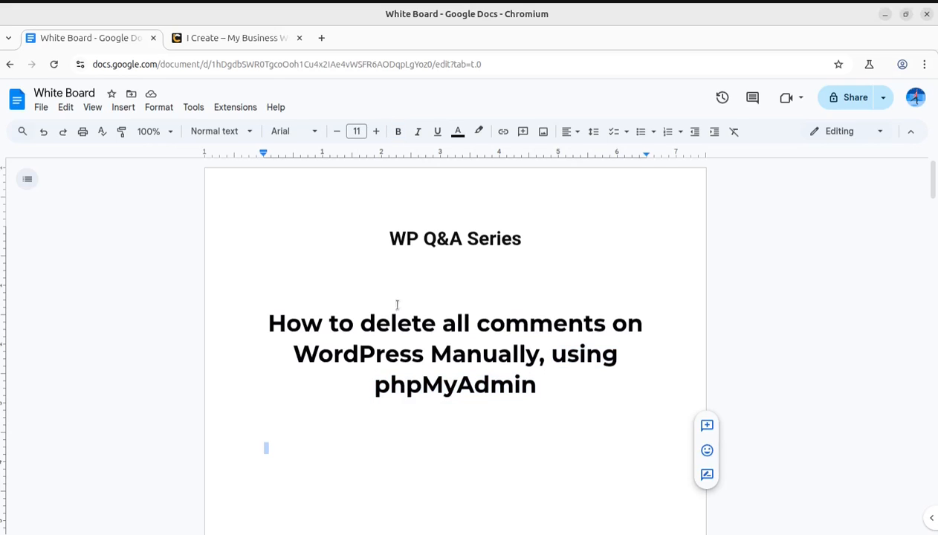
click(225, 41)
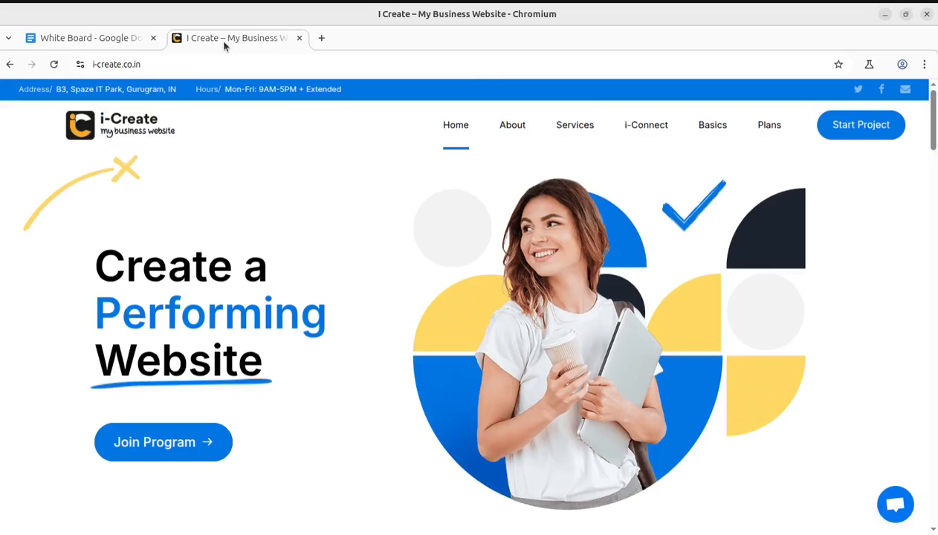
click(903, 505)
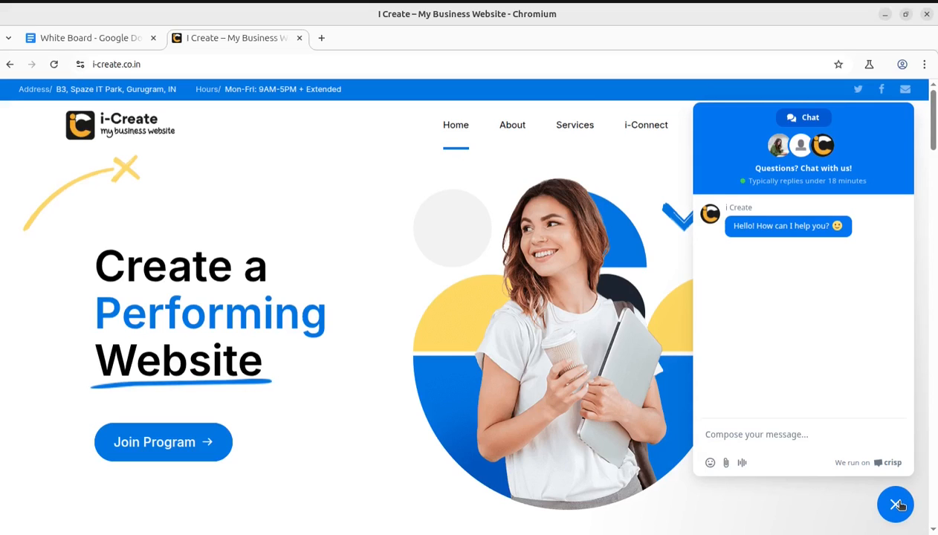
click(897, 505)
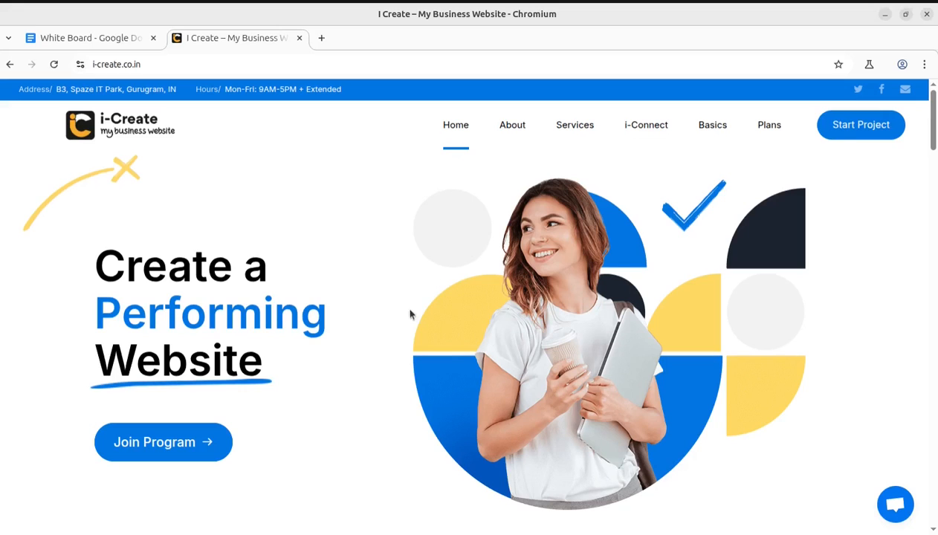
click(4, 64)
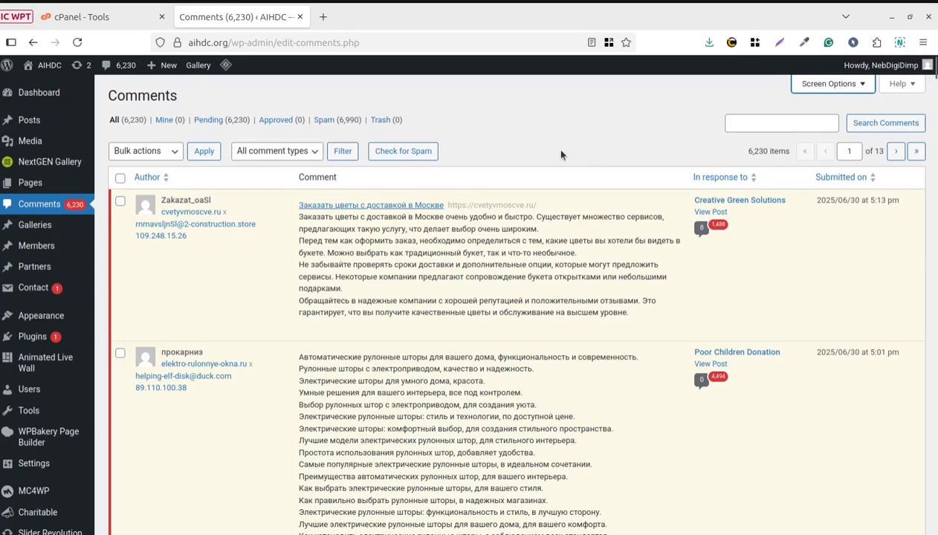
Switch back to the WordPress Comments page and examine the status filters and the length of the comment list
mouse_move(298, 199)
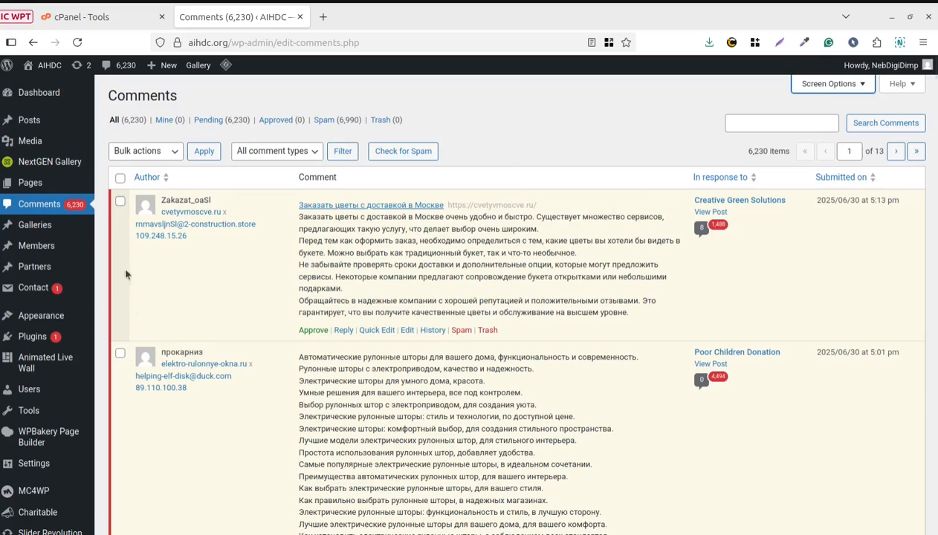
click(122, 177)
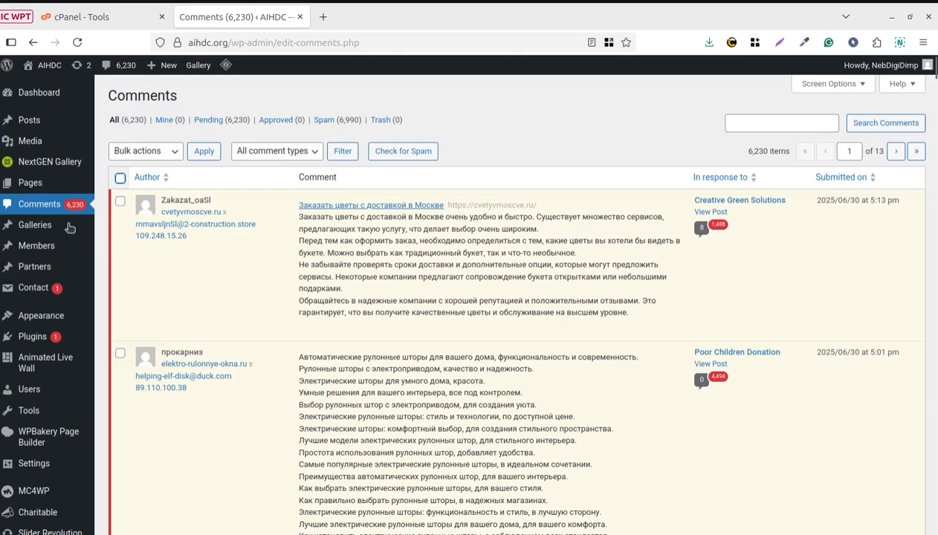
mouse_move(80, 218)
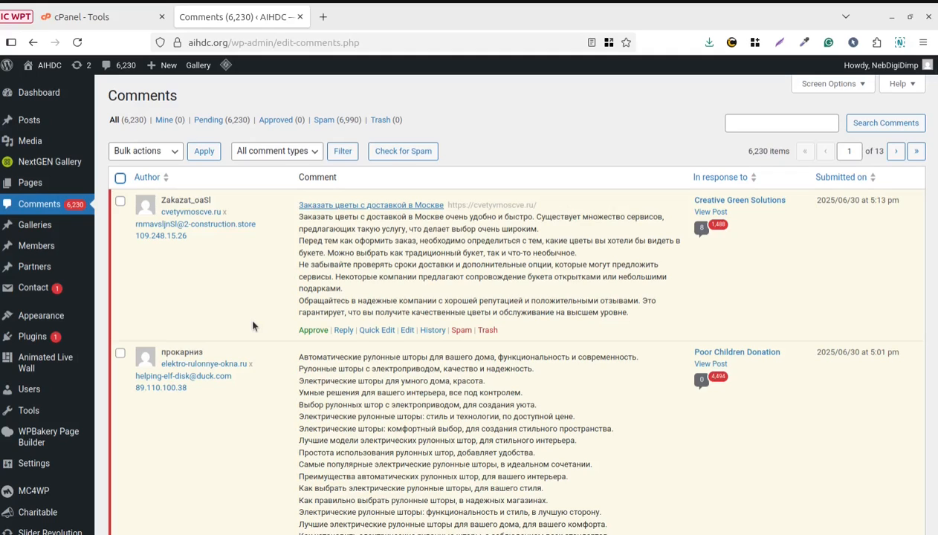
click(267, 124)
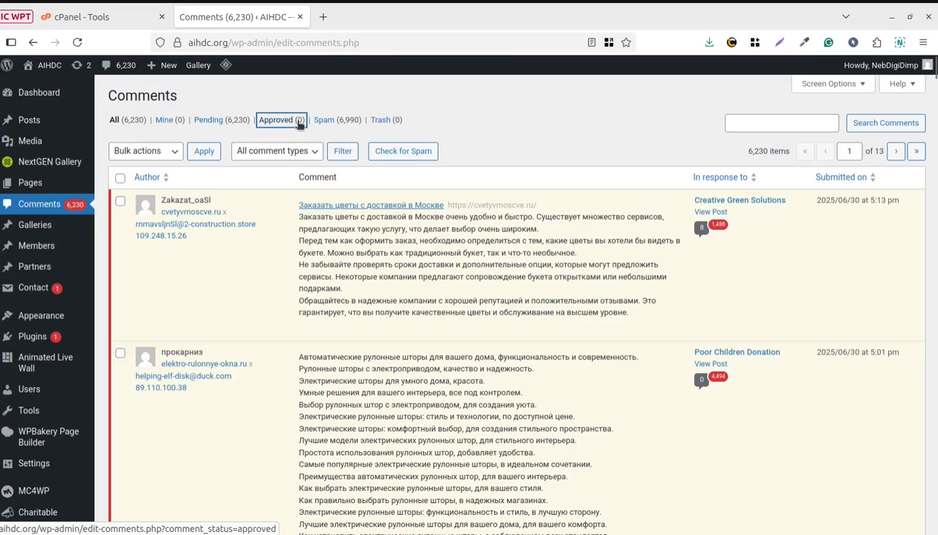
click(299, 138)
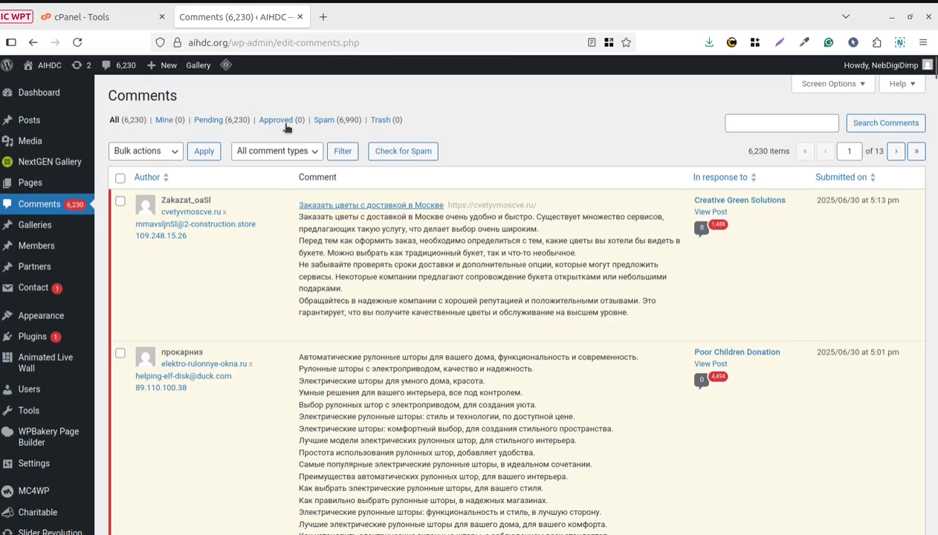
scroll(573, 305, down, 10)
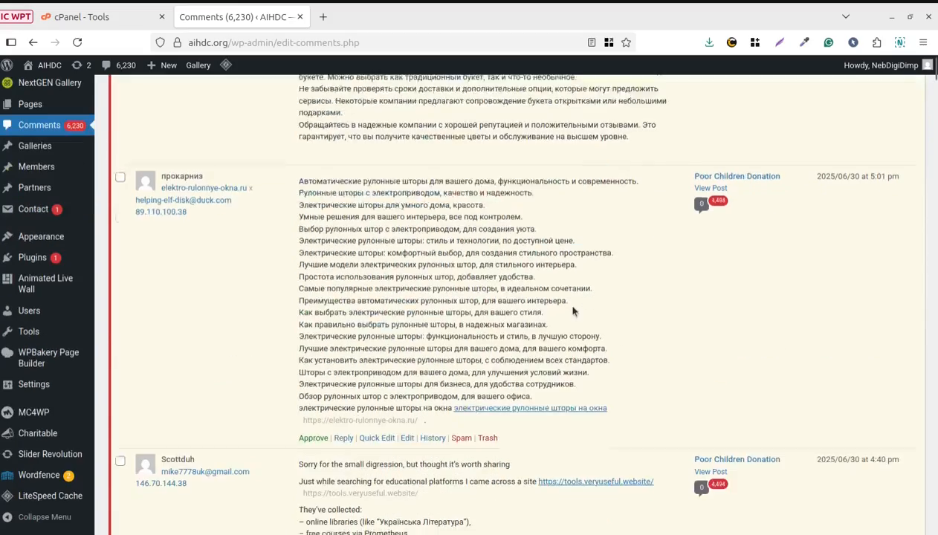
scroll(573, 305, down, 8)
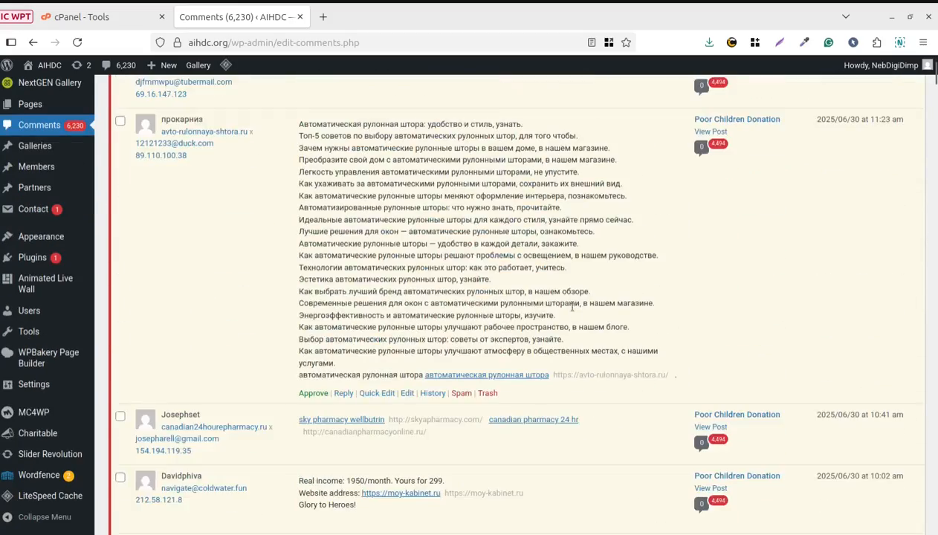
scroll(319, 253, up, 12)
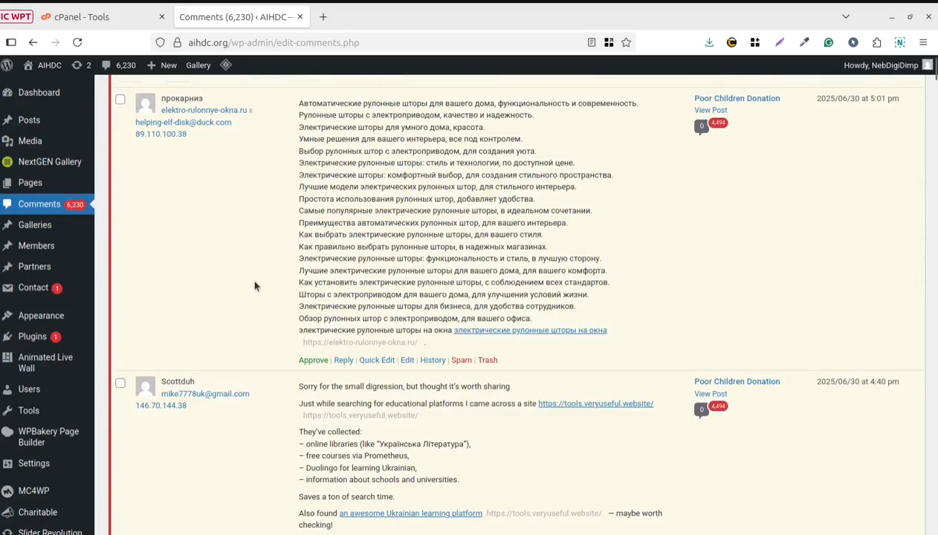
scroll(250, 277, up, 4)
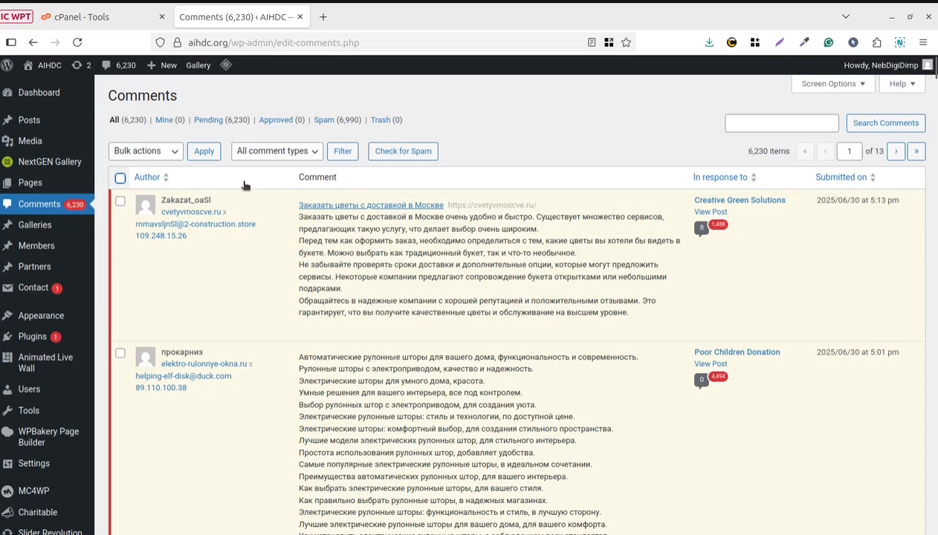
Set the comments list to show 20 items per page and apply the screen options
key(space)
click(833, 85)
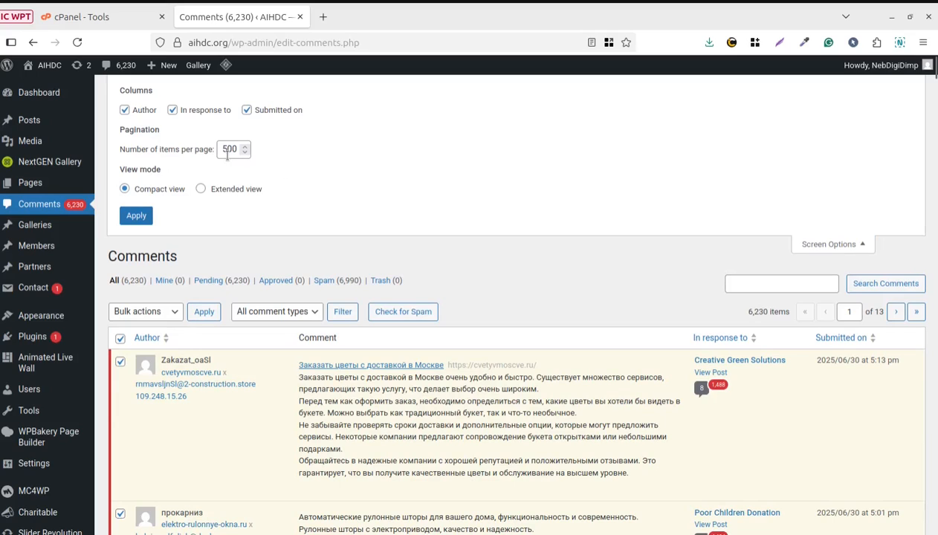
drag(221, 152, 234, 152)
text(20)
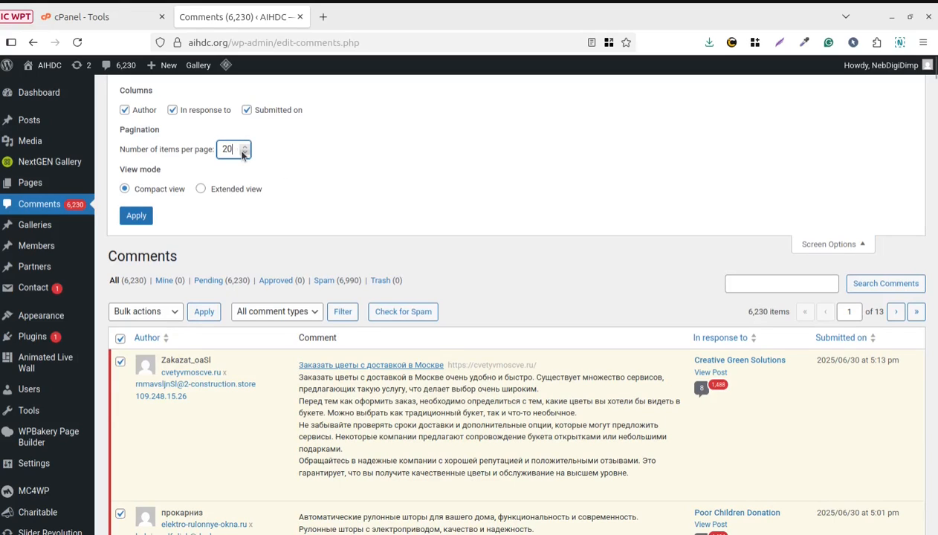
click(135, 220)
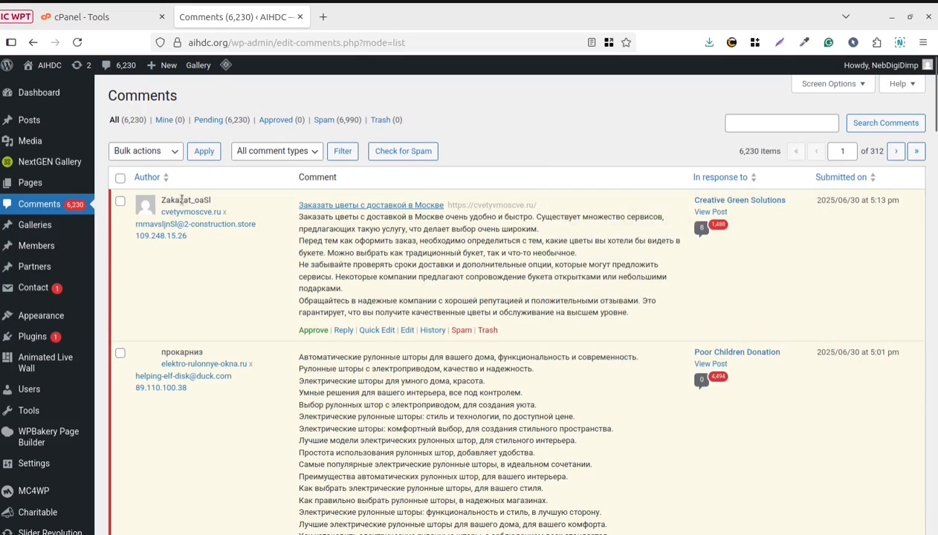
Select all comments on the current page and move them to the Trash in bulk
click(120, 180)
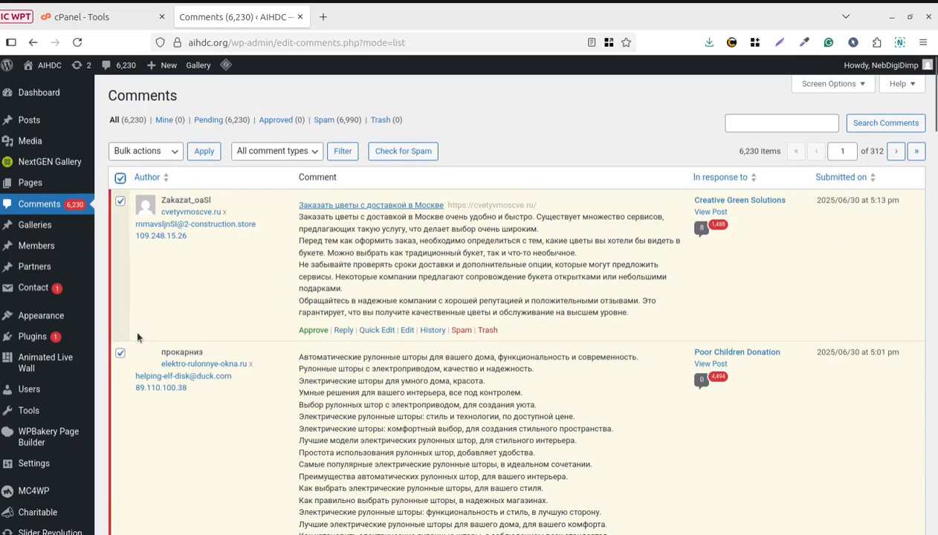
scroll(137, 331, down, 10)
scroll(138, 339, up, 10)
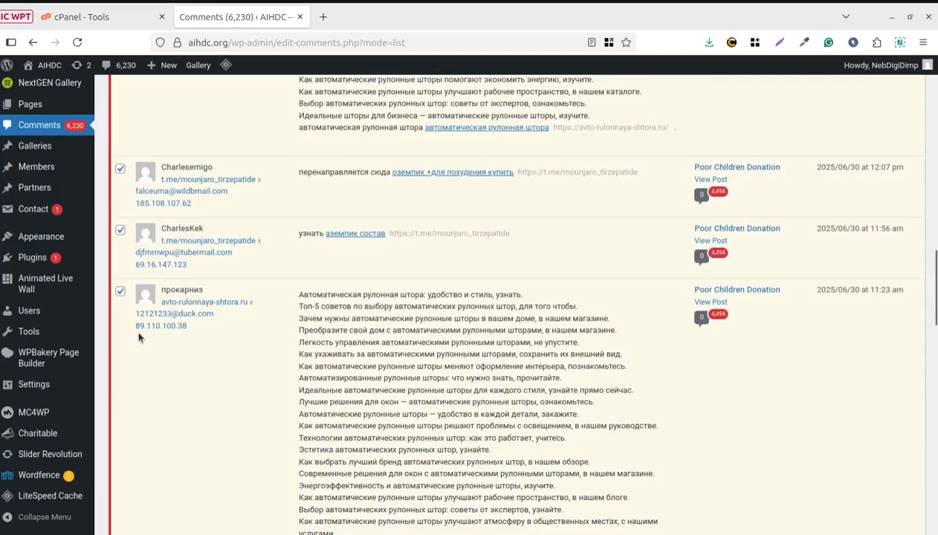
click(163, 152)
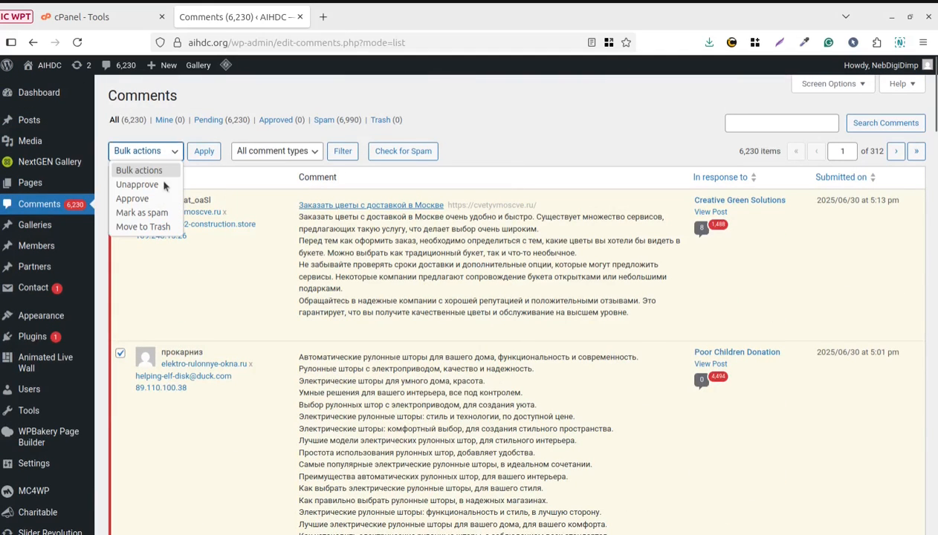
click(152, 228)
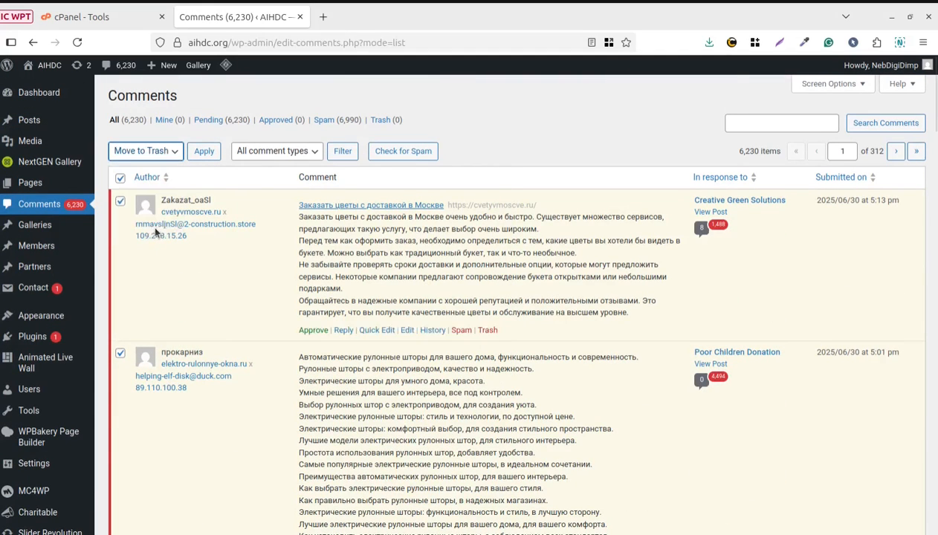
click(204, 151)
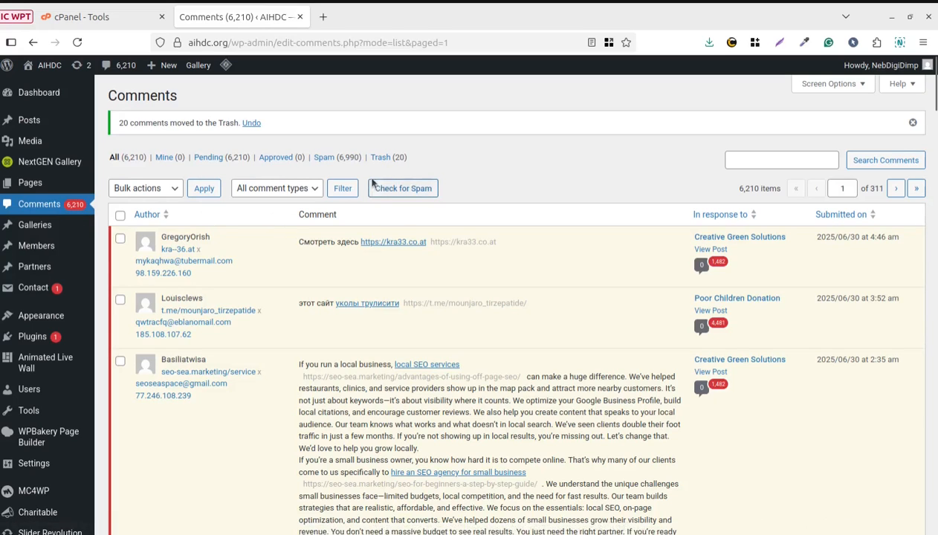
Open the trashed comments, select them all and permanently delete them by emptying the Trash
click(385, 159)
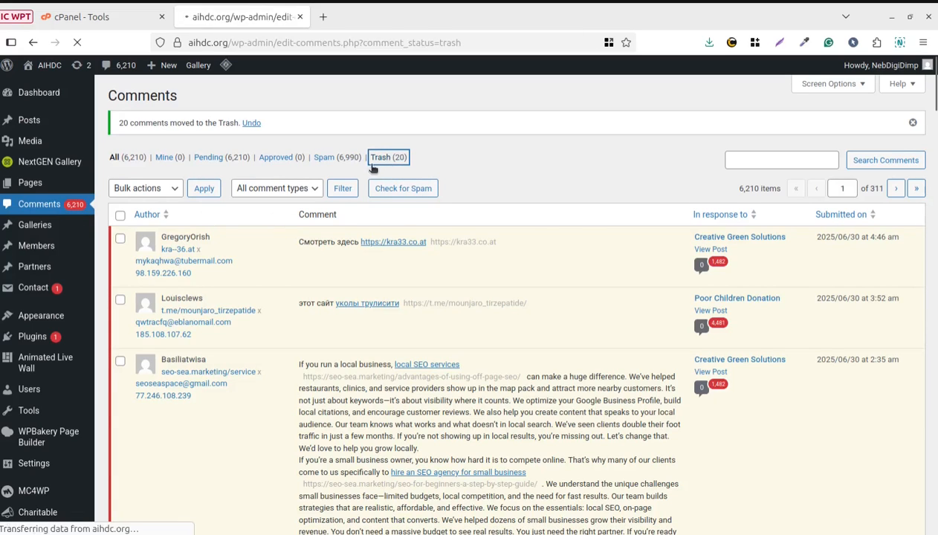
click(119, 176)
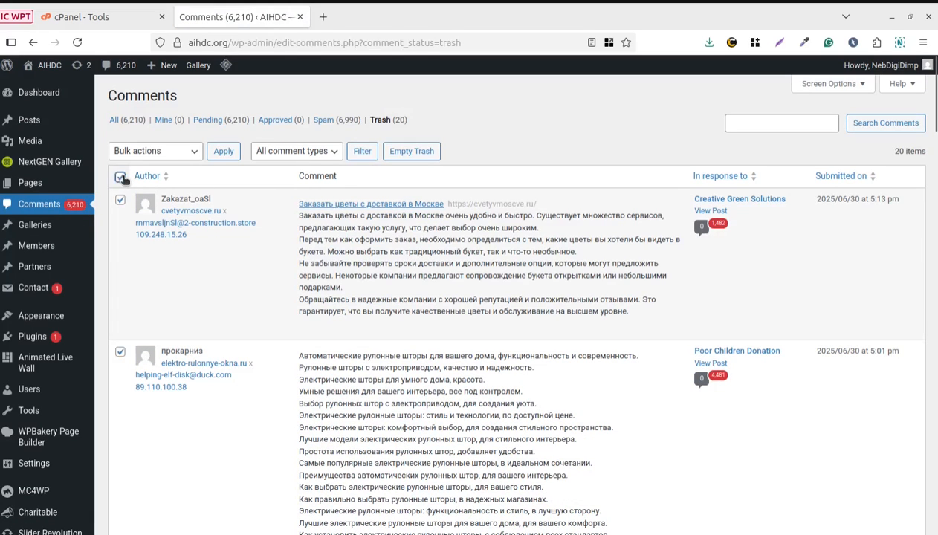
click(176, 153)
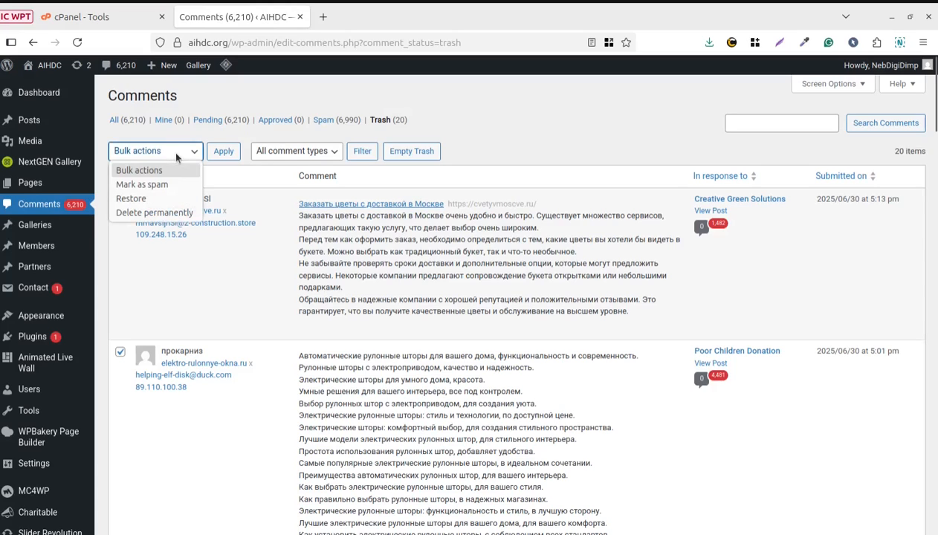
click(156, 211)
click(408, 155)
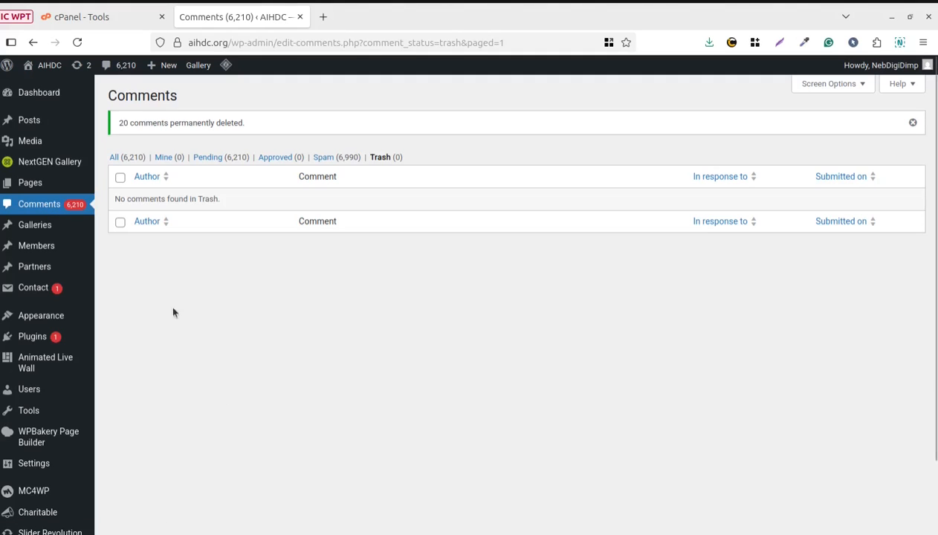
Switch to cPanel and locate phpMyAdmin in the Databases section of its tools
click(101, 20)
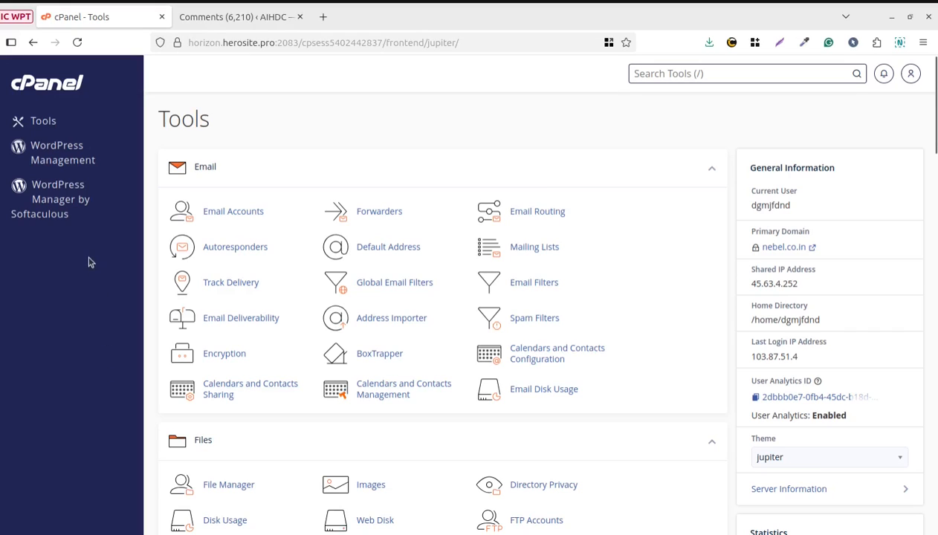
scroll(94, 377, down, 3)
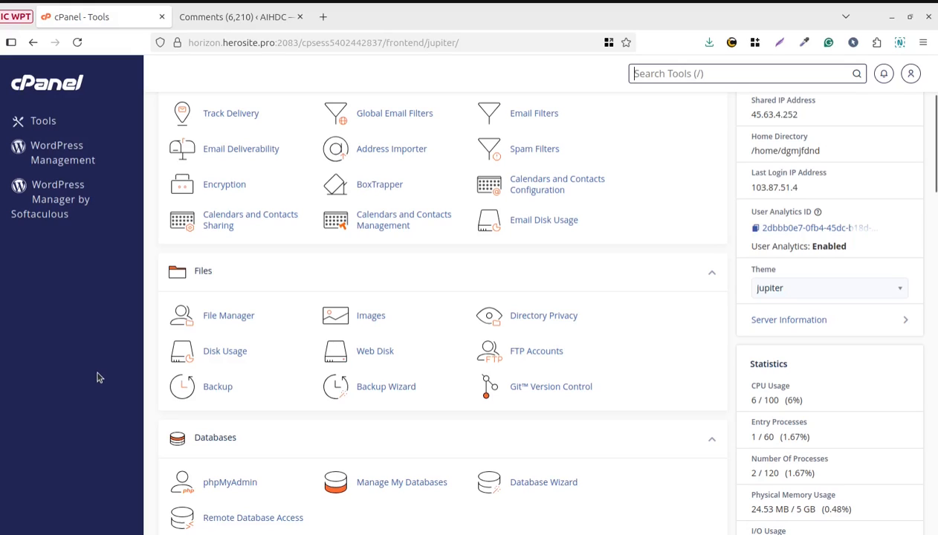
scroll(98, 378, down, 2)
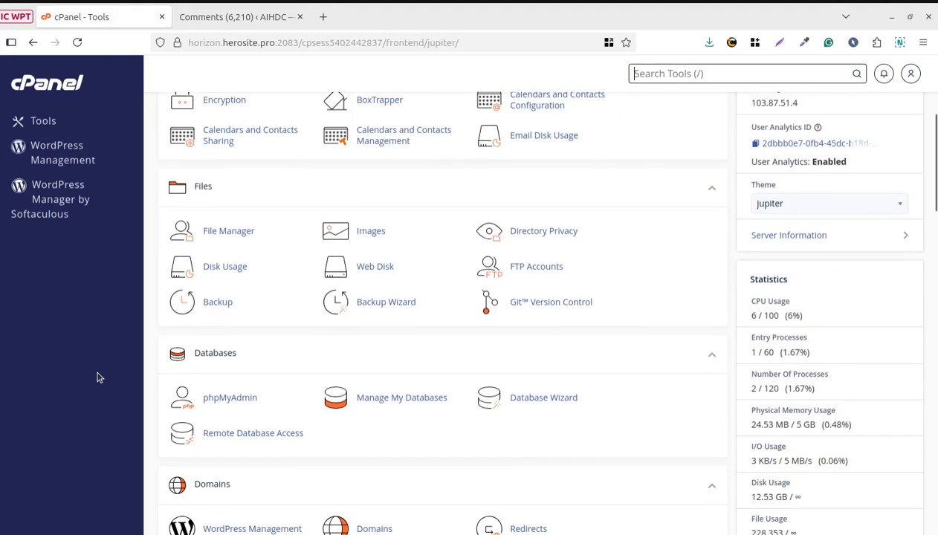
scroll(88, 369, down, 4)
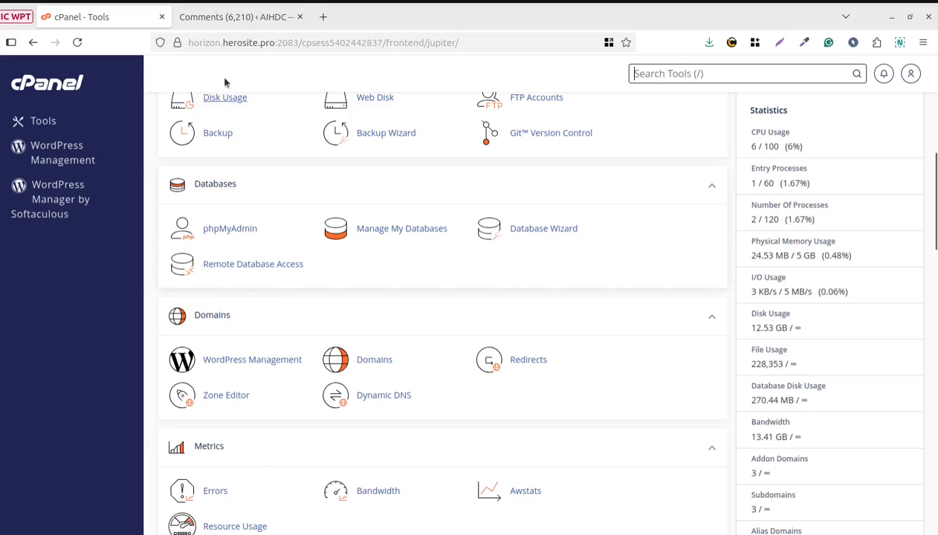
Switch to the WordPress admin and open the Site Health page of the site's tools
click(216, 18)
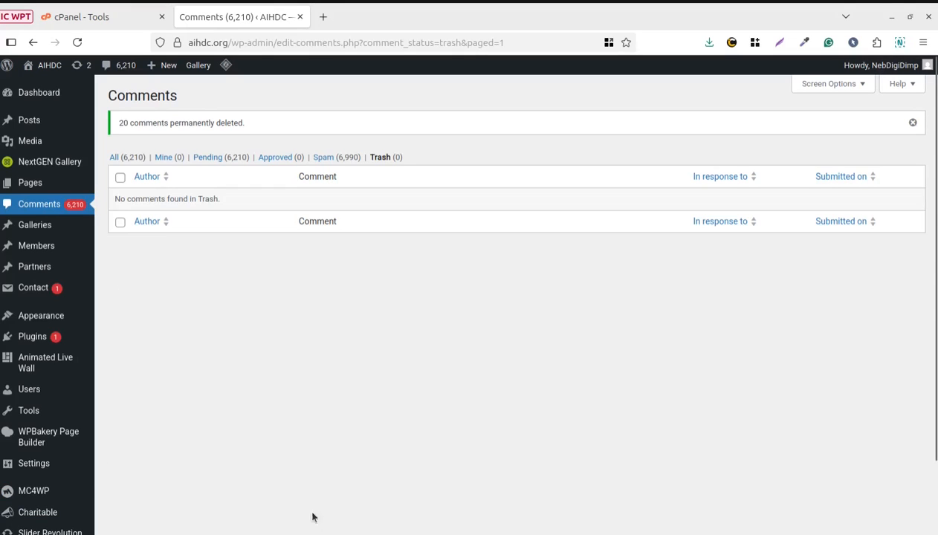
mouse_move(27, 415)
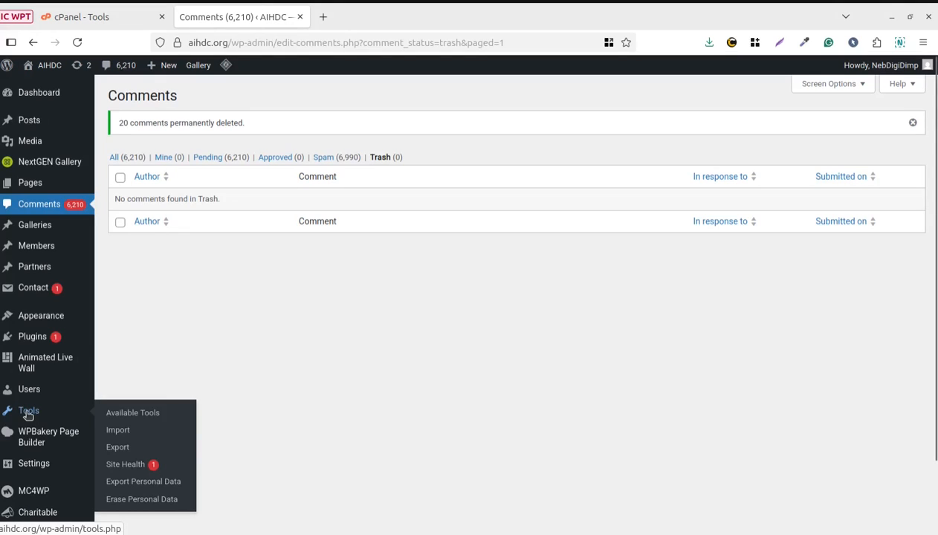
mouse_move(34, 466)
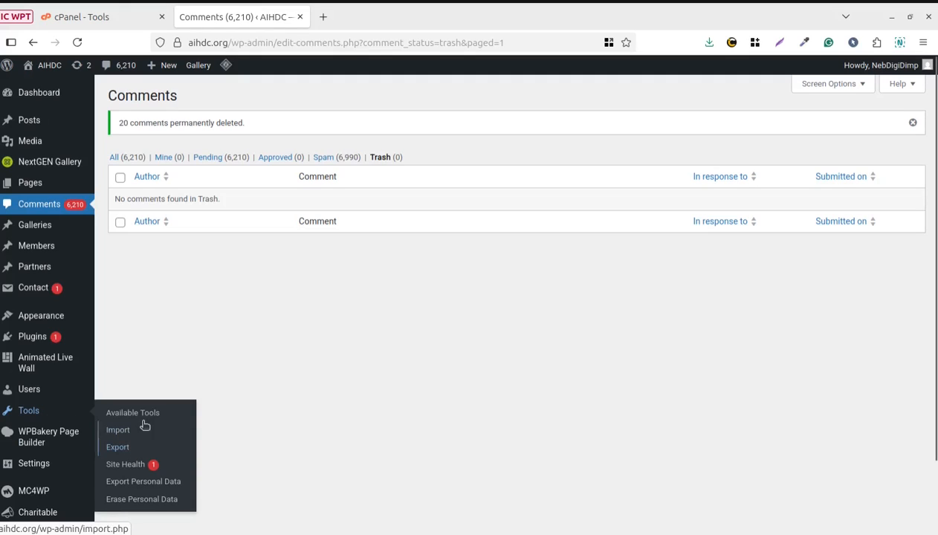
click(120, 468)
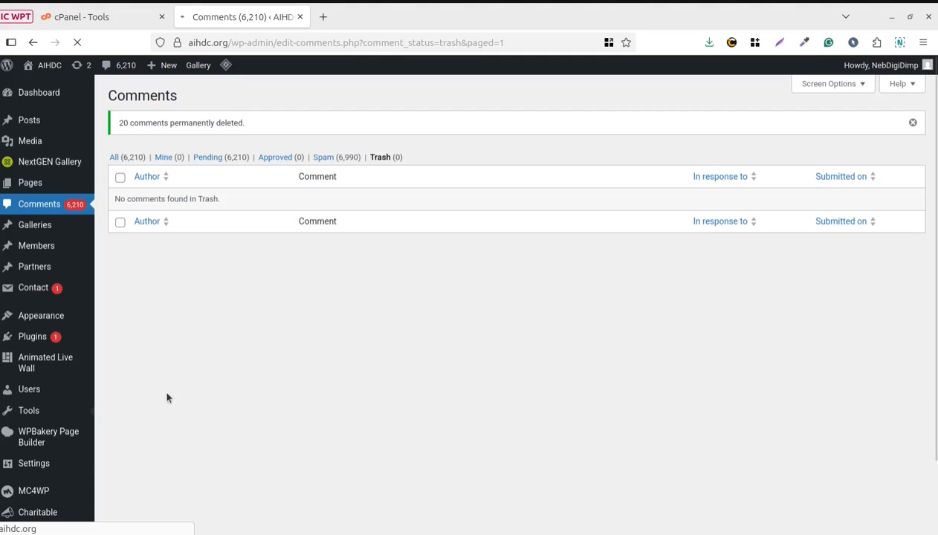
click(85, 21)
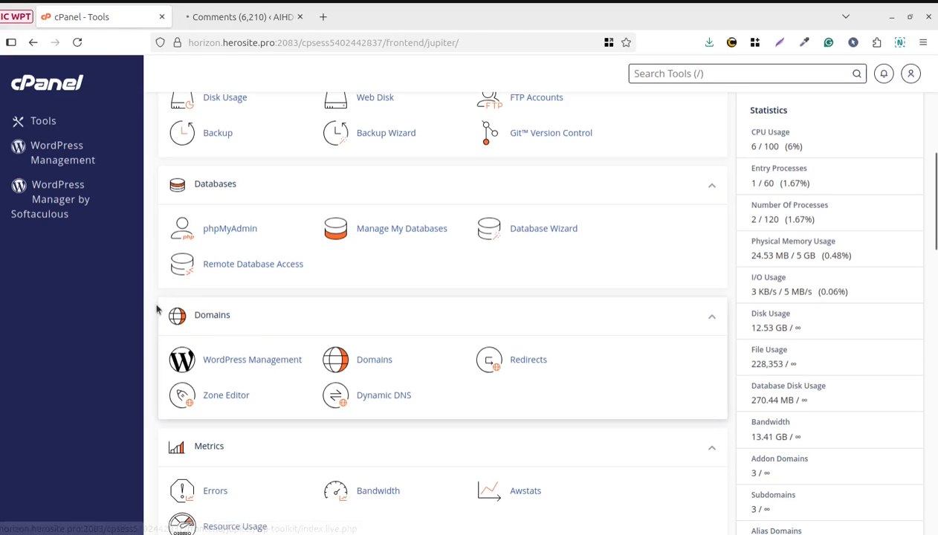
scroll(156, 297, up, 2)
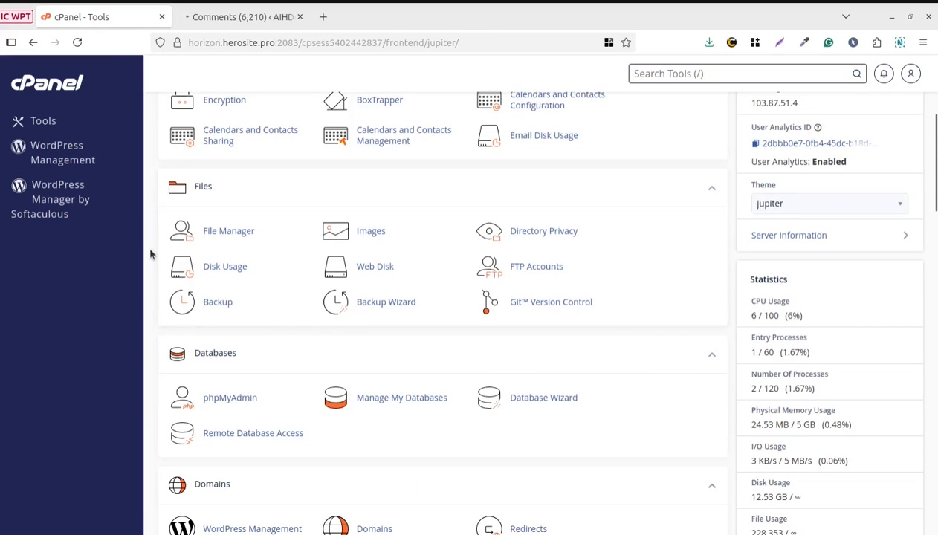
scroll(128, 290, up, 1)
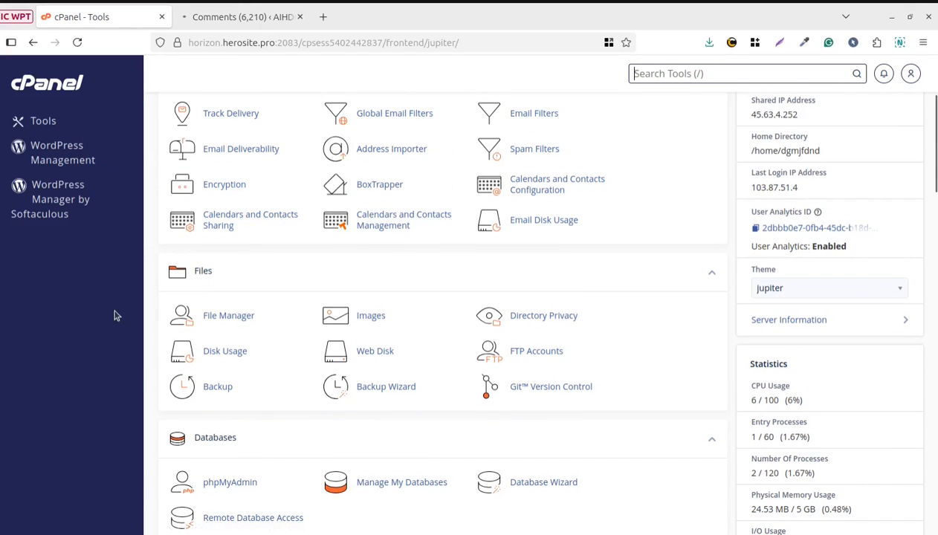
click(217, 318)
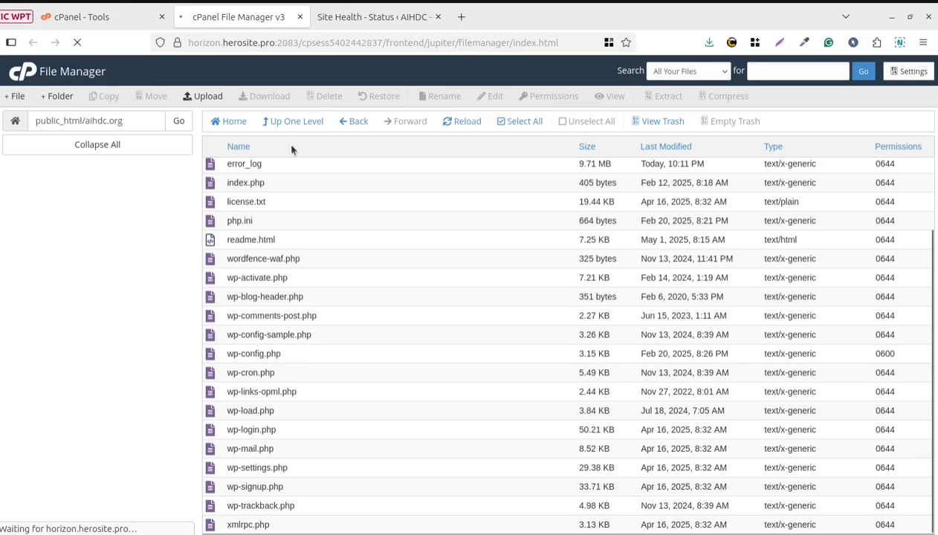
click(297, 18)
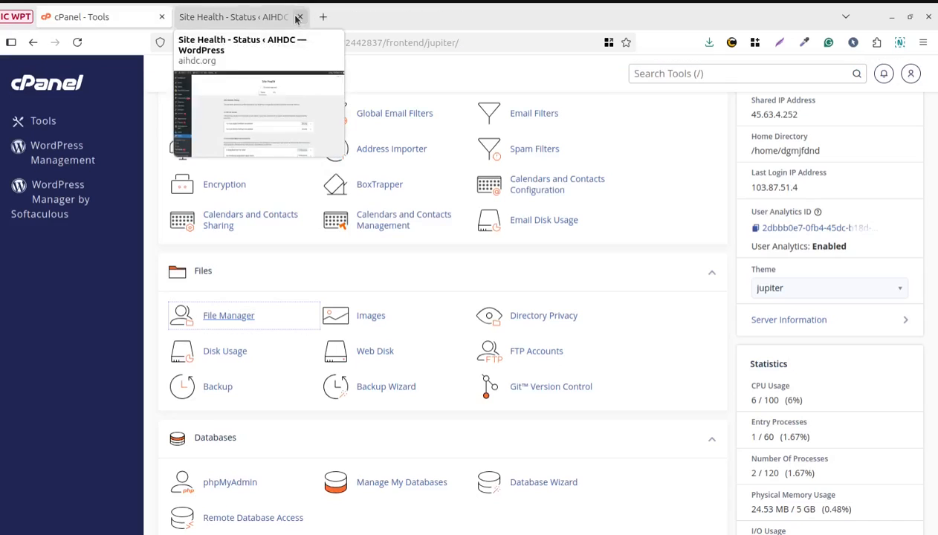
Return to the WordPress Site Health page, open its Info view and expand the Database details
click(250, 18)
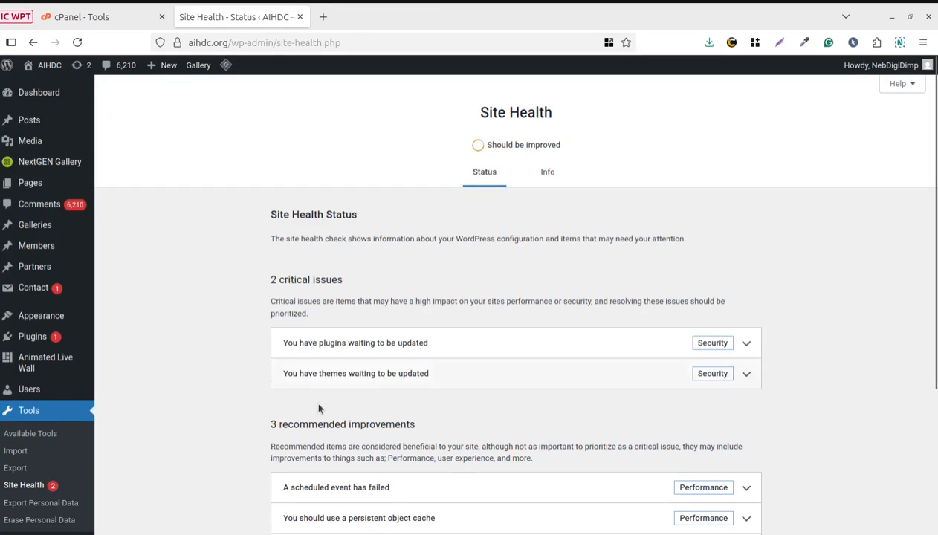
scroll(160, 415, down, 3)
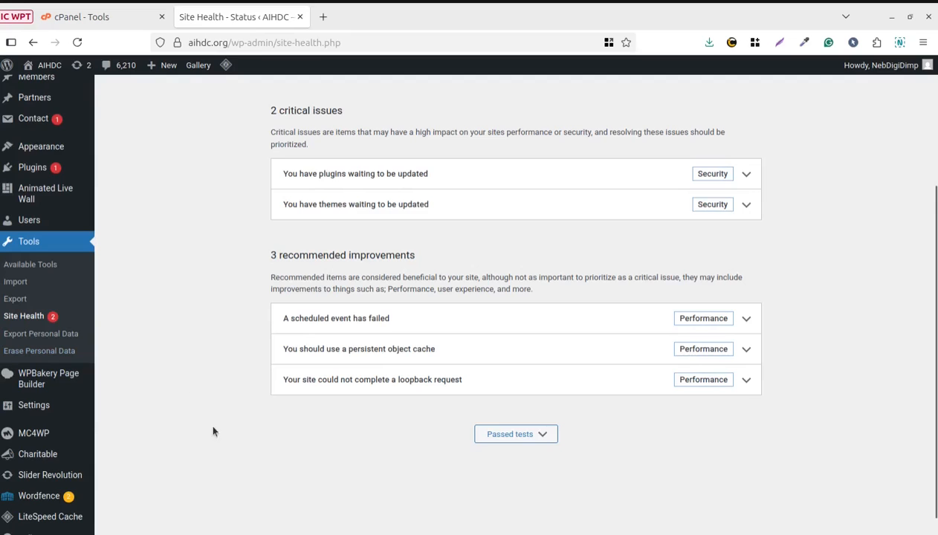
scroll(262, 392, up, 3)
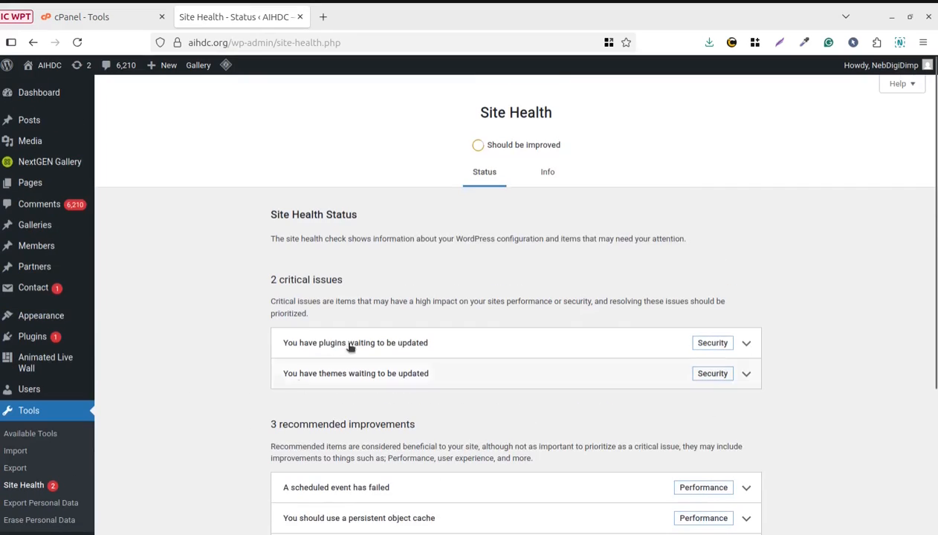
click(548, 173)
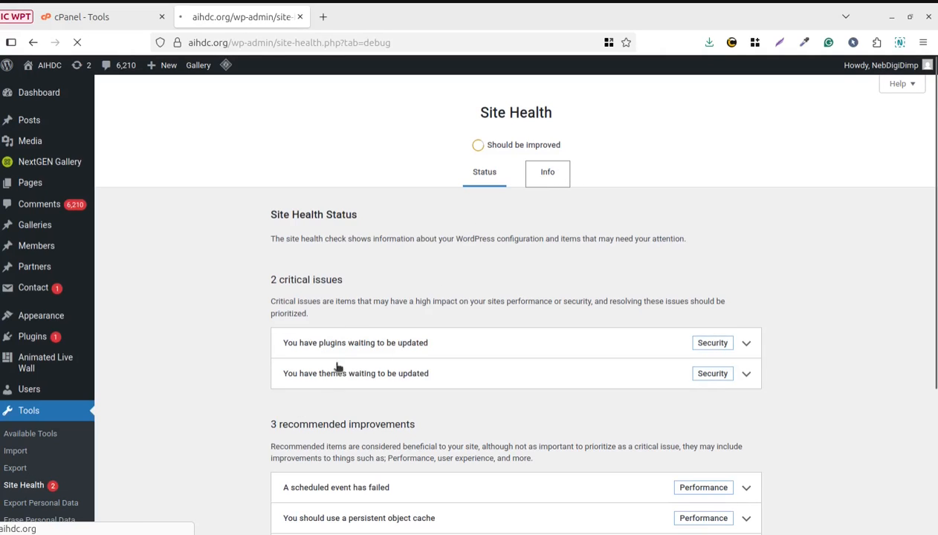
scroll(534, 357, down, 3)
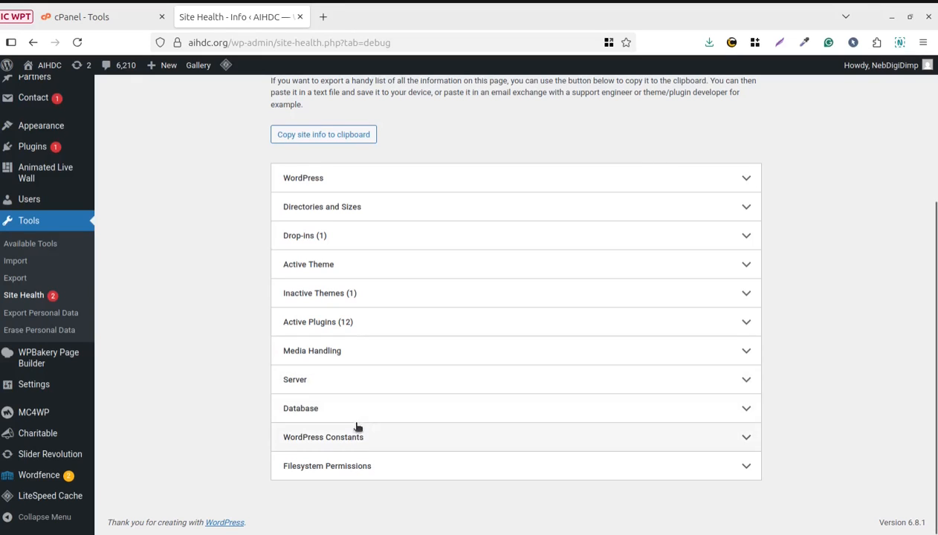
click(747, 410)
scroll(733, 405, down, 2)
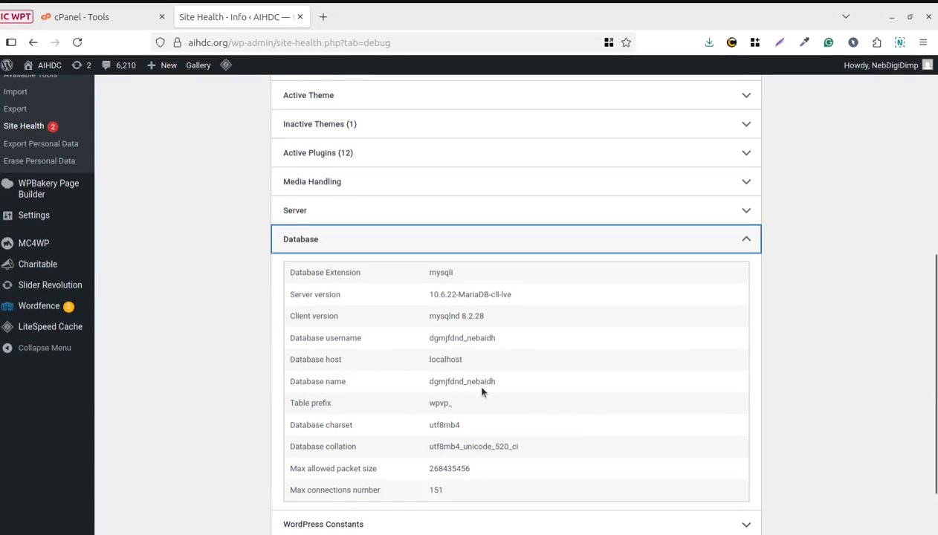
Highlight the part of the database name after the underscore in the Database details to identify the site's database
drag(467, 382, 513, 385)
click(507, 395)
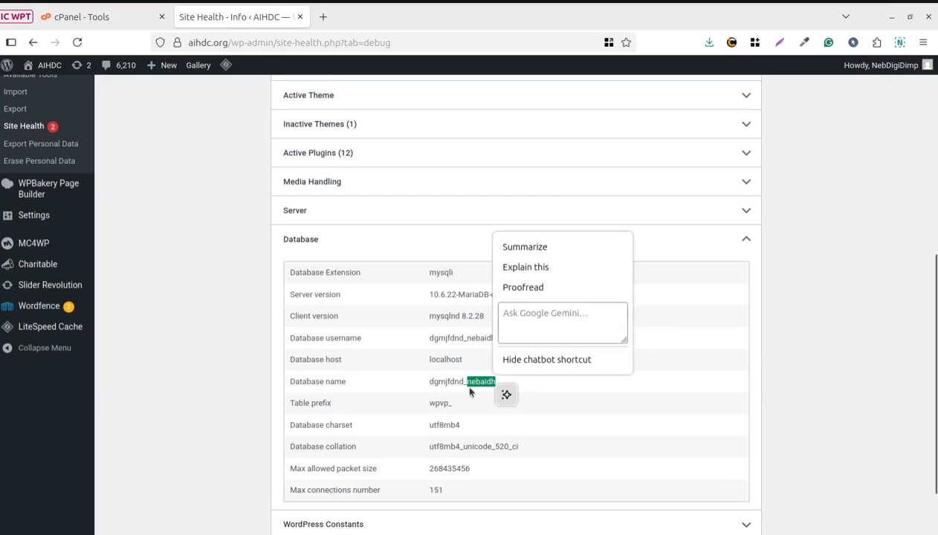
click(217, 361)
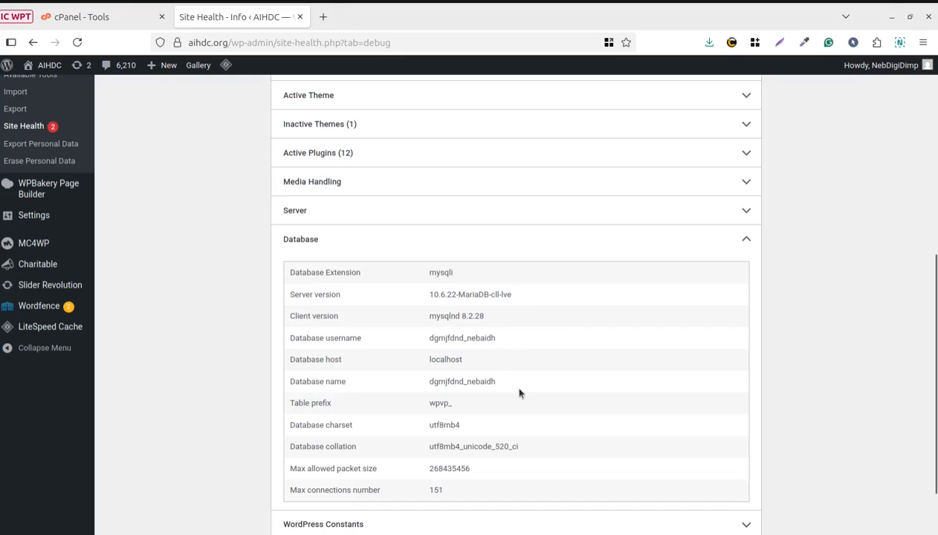
drag(496, 382, 466, 381)
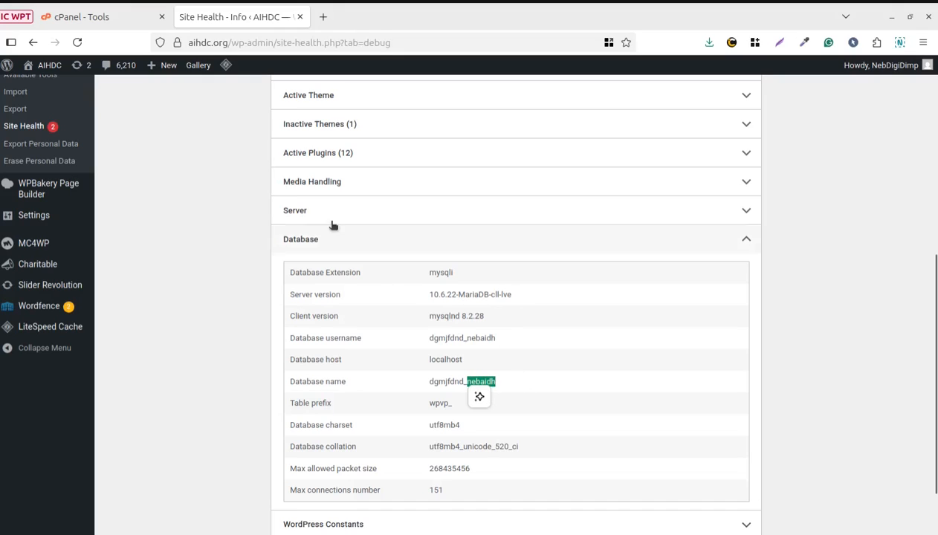
Switch to cPanel, open the Backup tool and download a database backup of dgmjfdnd_nebaidh
click(108, 18)
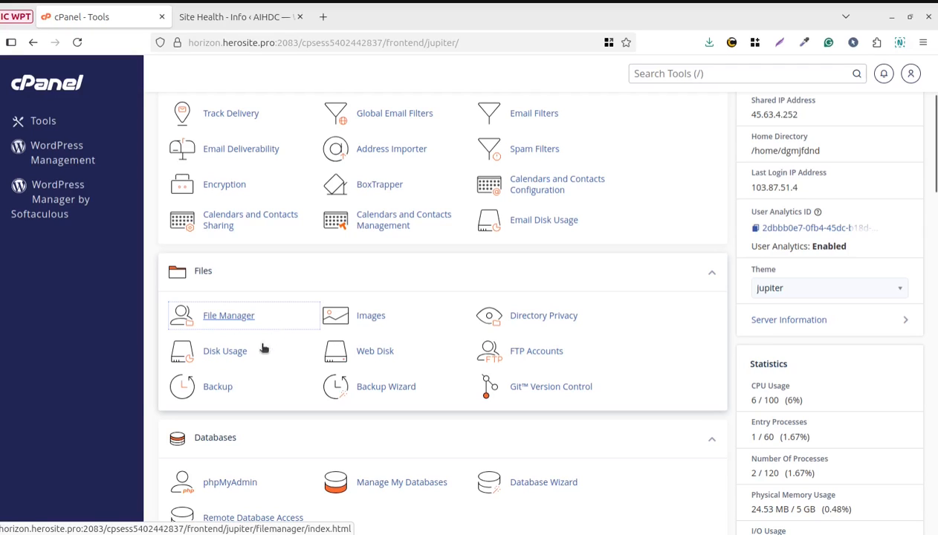
click(218, 387)
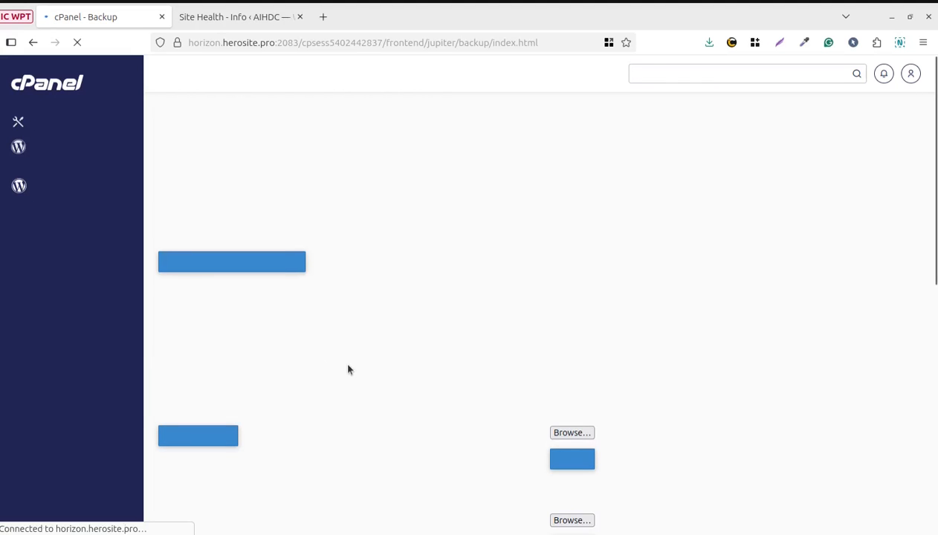
scroll(241, 285, down, 5)
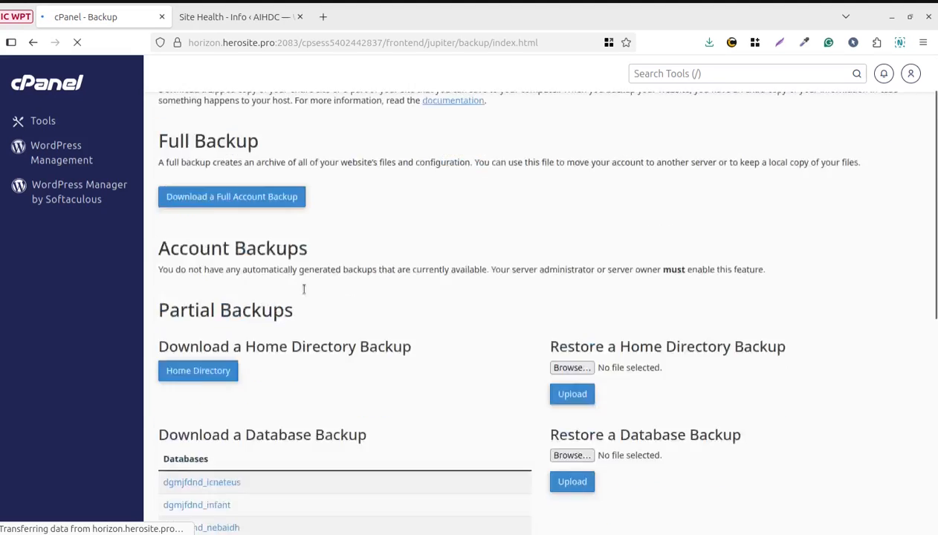
scroll(318, 399, down, 4)
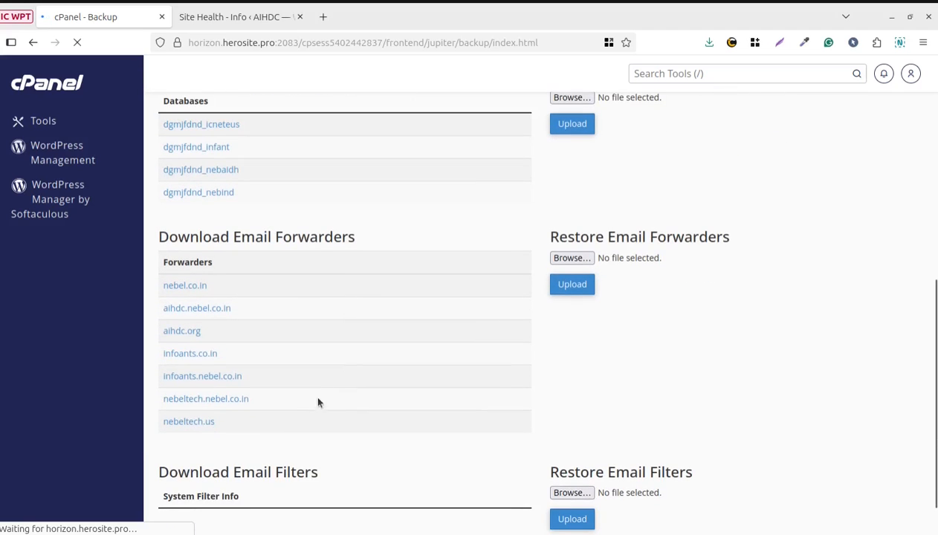
scroll(261, 438, down, 1)
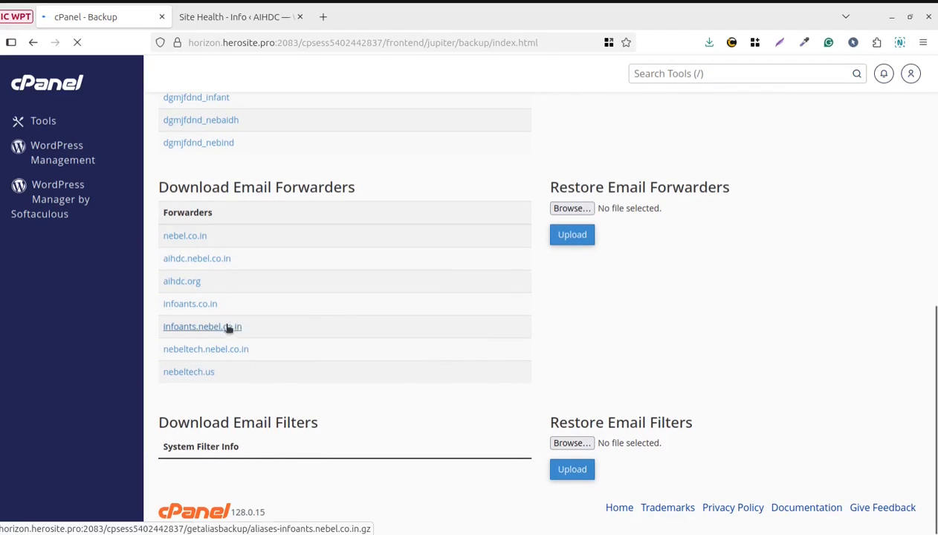
scroll(207, 330, up, 4)
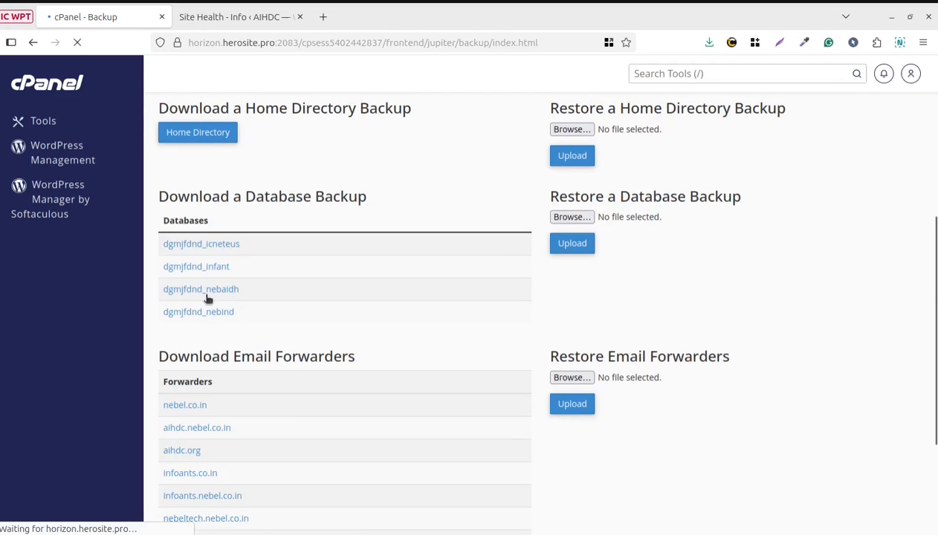
click(208, 297)
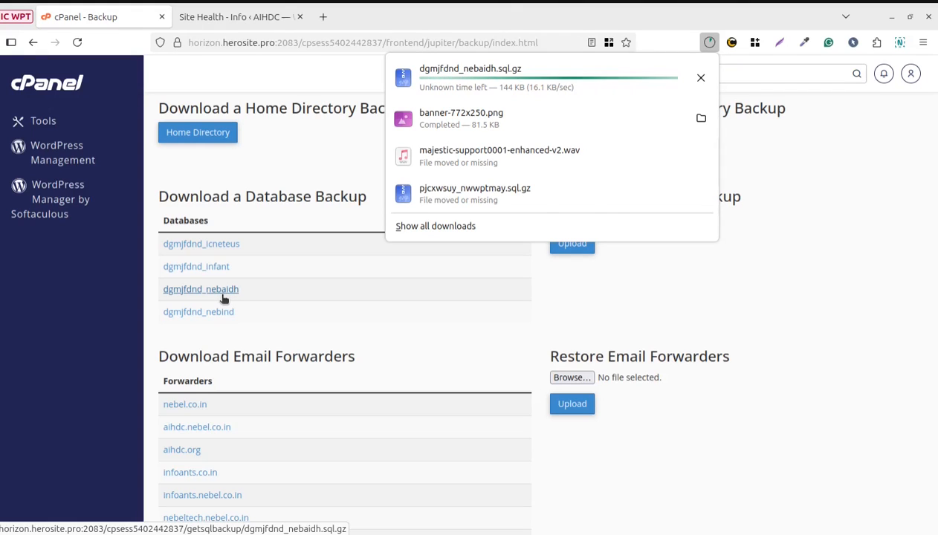
key(Escape)
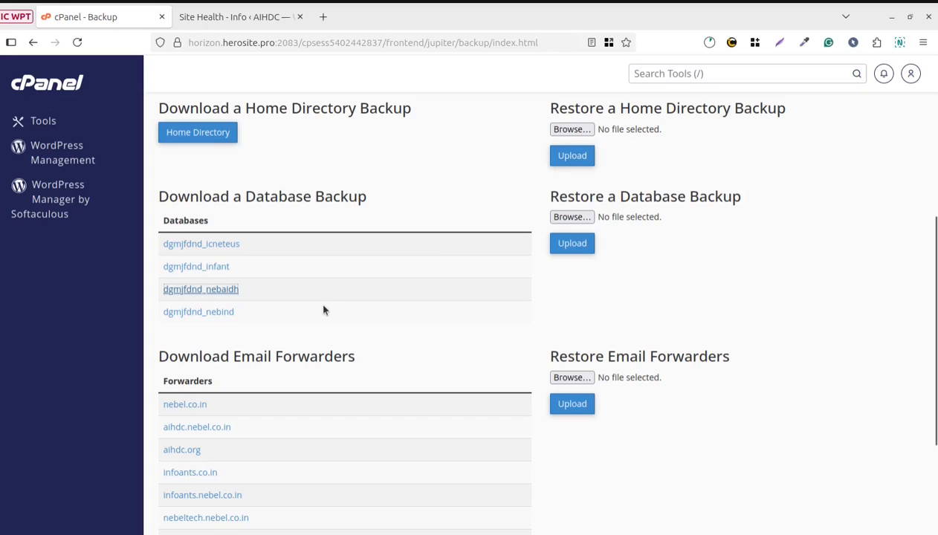
Check the browser's download list for the progress of the dgmjfdnd_nebaidh.sql.gz backup
click(552, 308)
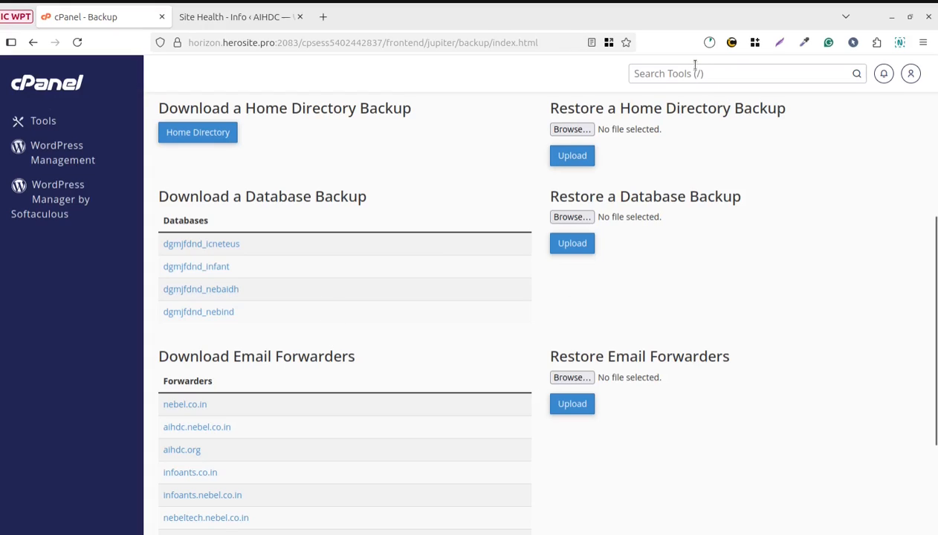
click(709, 43)
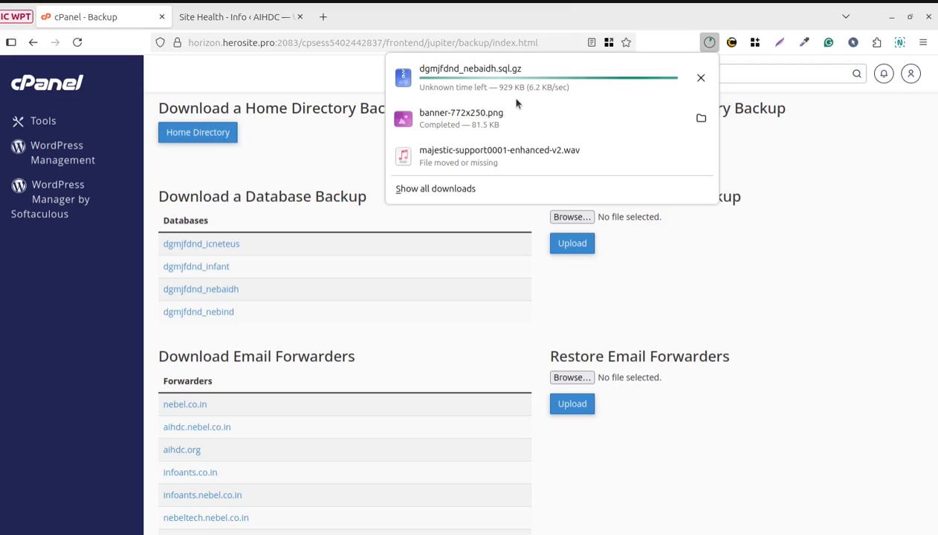
click(728, 306)
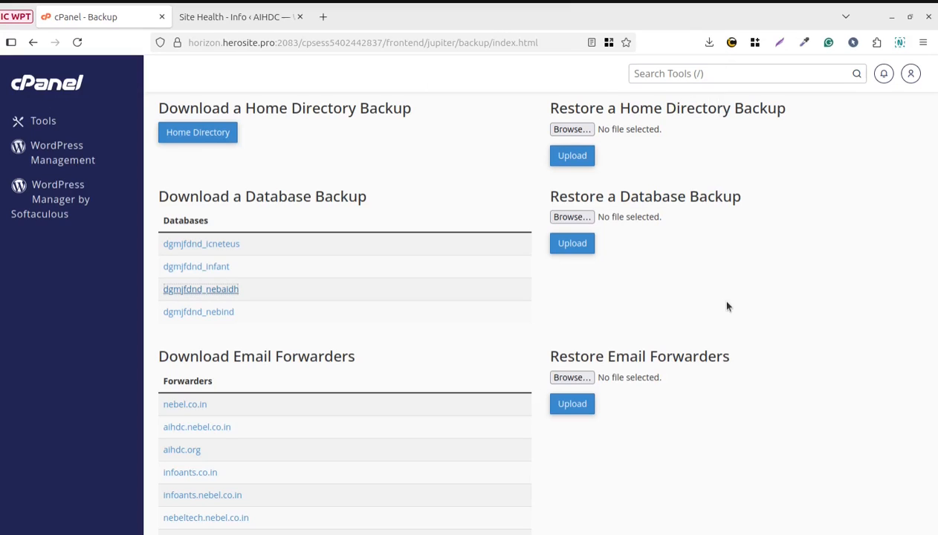
click(710, 44)
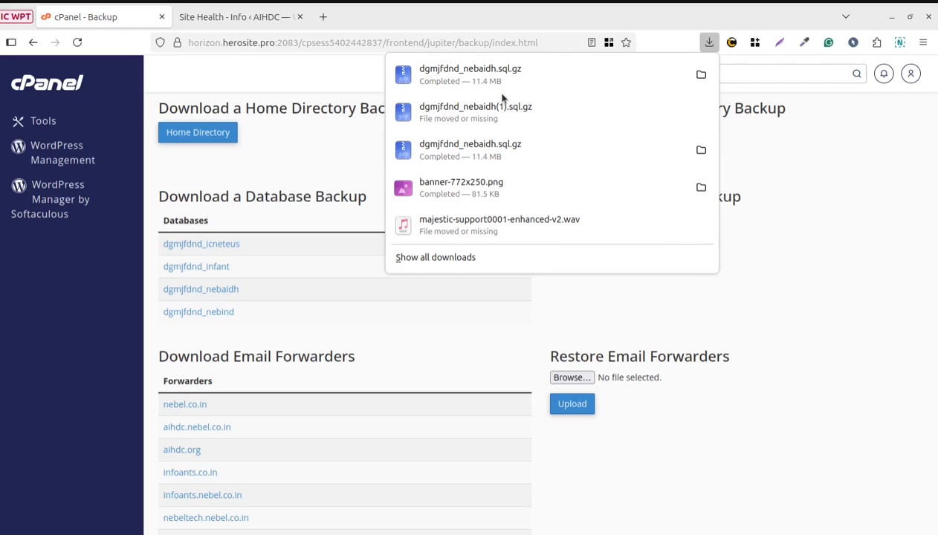
Go back to the cPanel tools, launch phpMyAdmin and open the dgmjfdnd_nebaidh database's table list
click(41, 123)
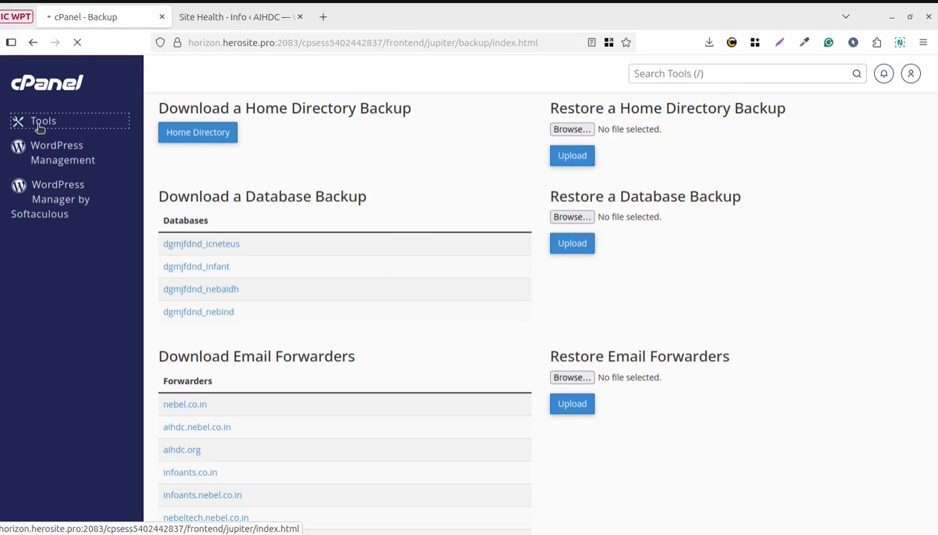
scroll(321, 341, down, 5)
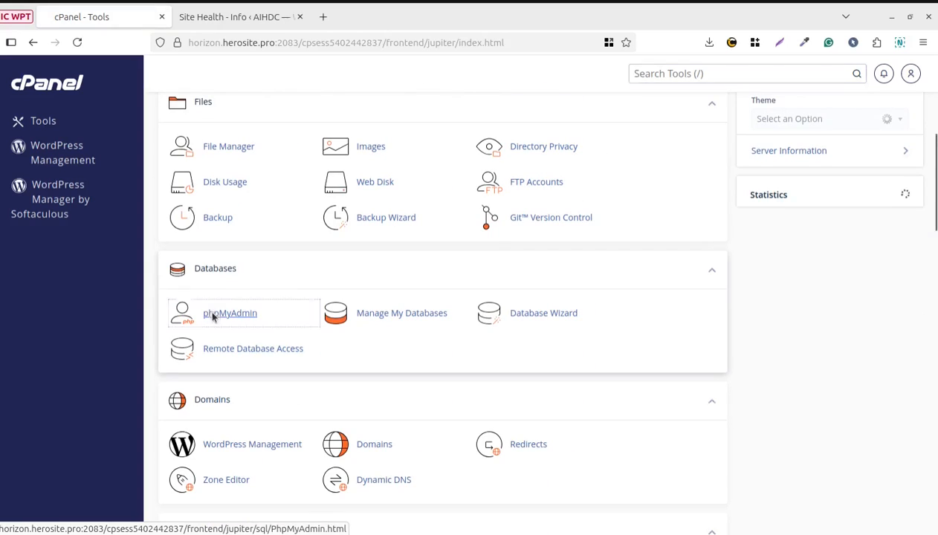
click(212, 316)
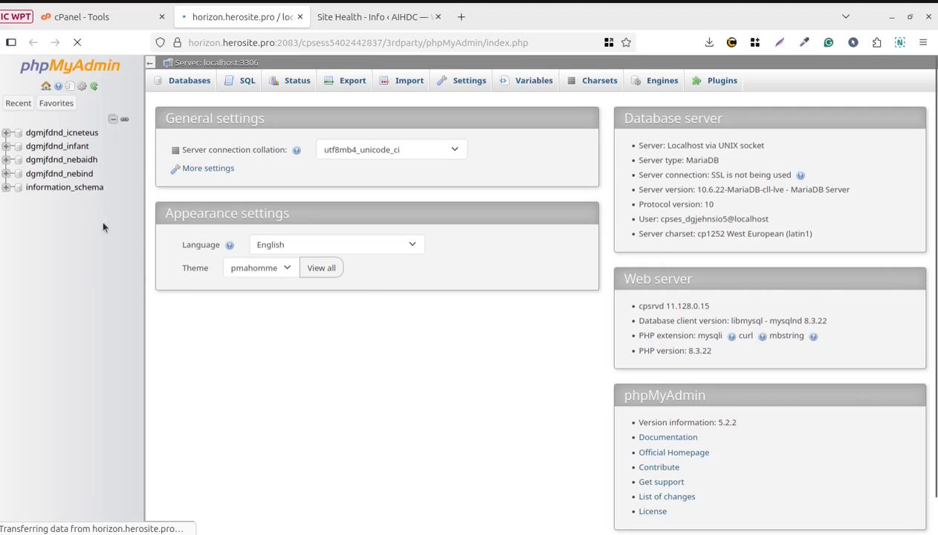
click(58, 160)
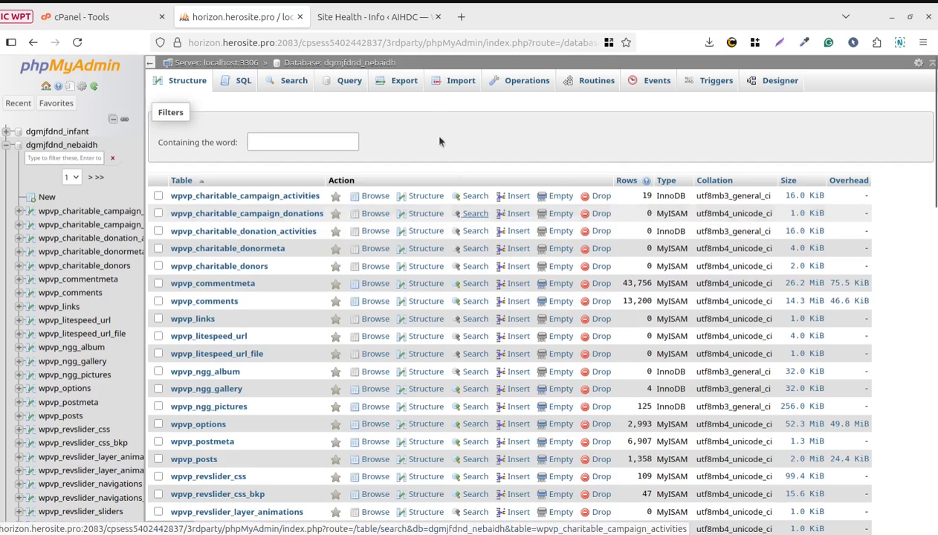
Switch to the AIHDC WordPress admin and open the Comments page to view the existing comments
click(376, 16)
scroll(82, 223, up, 3)
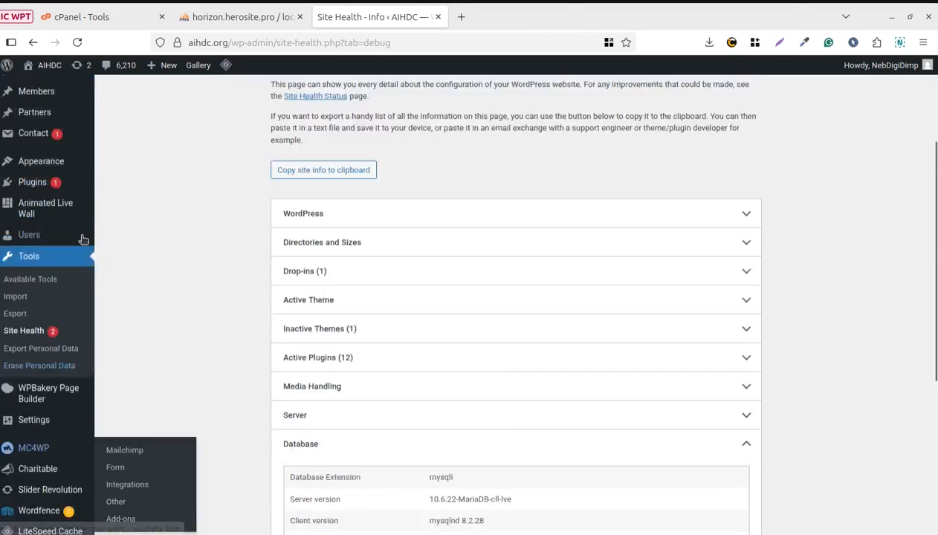
scroll(84, 239, up, 3)
click(42, 210)
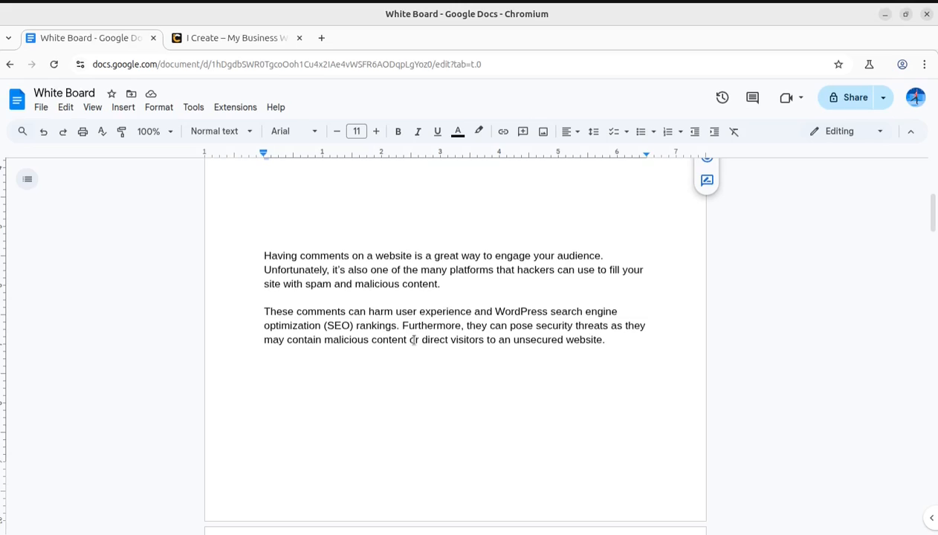
Highlight the two paragraphs on comment spam in the White Board Google Docs document, then return to Firefox
drag(264, 255, 473, 292)
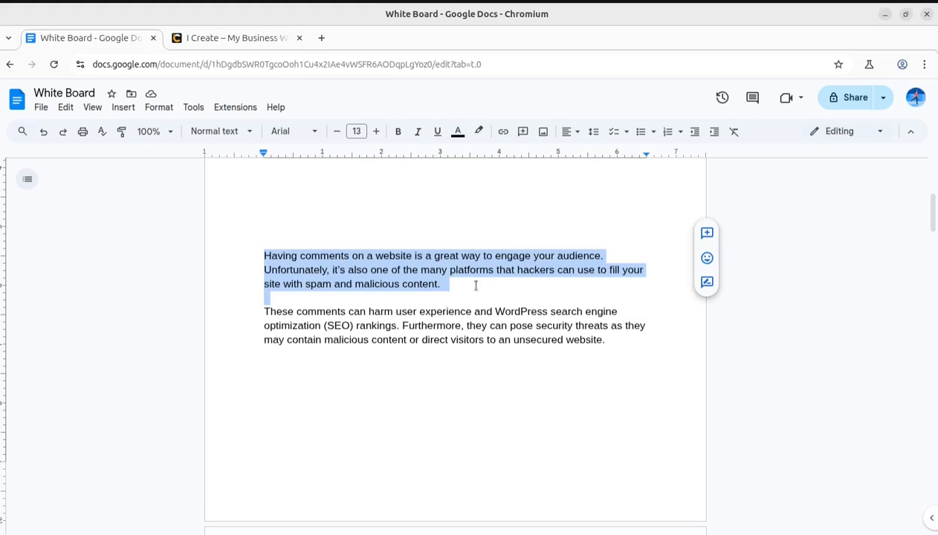
click(394, 377)
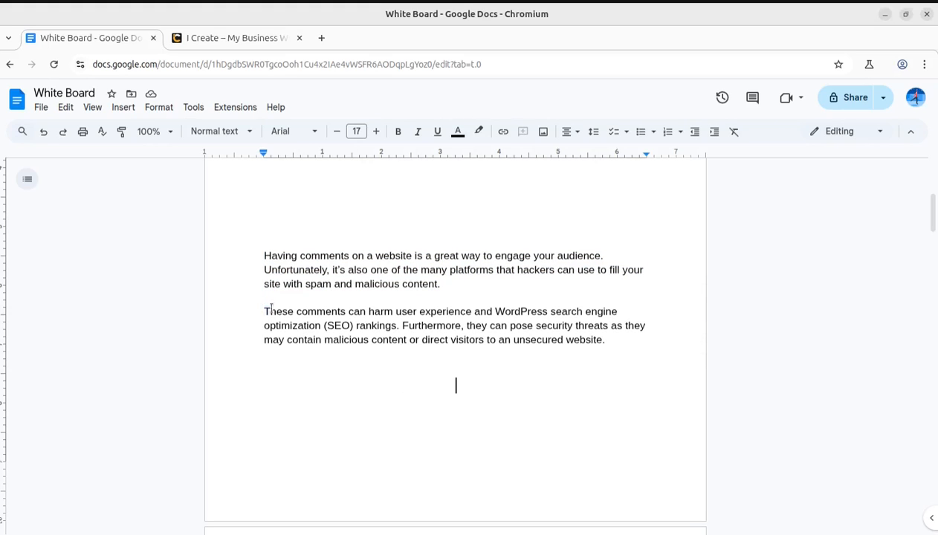
drag(271, 310, 624, 340)
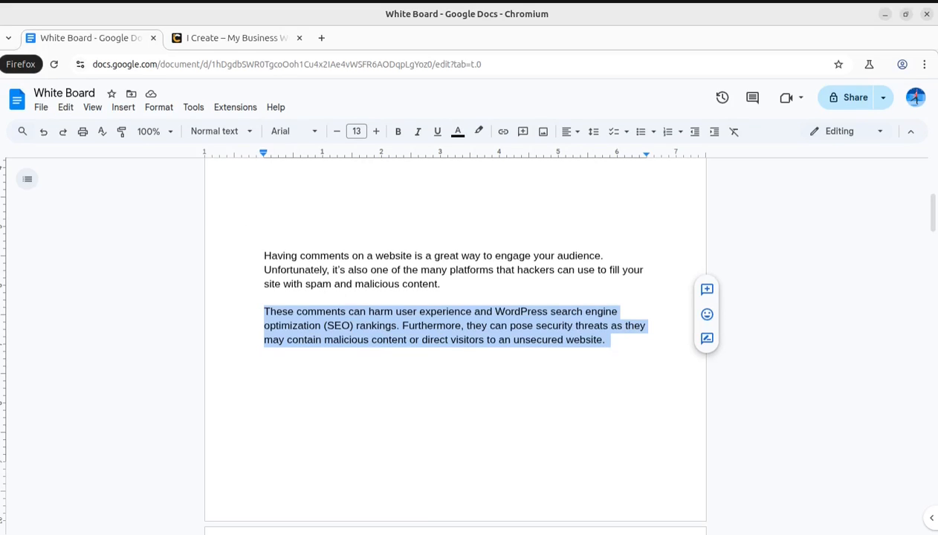
click(0, 64)
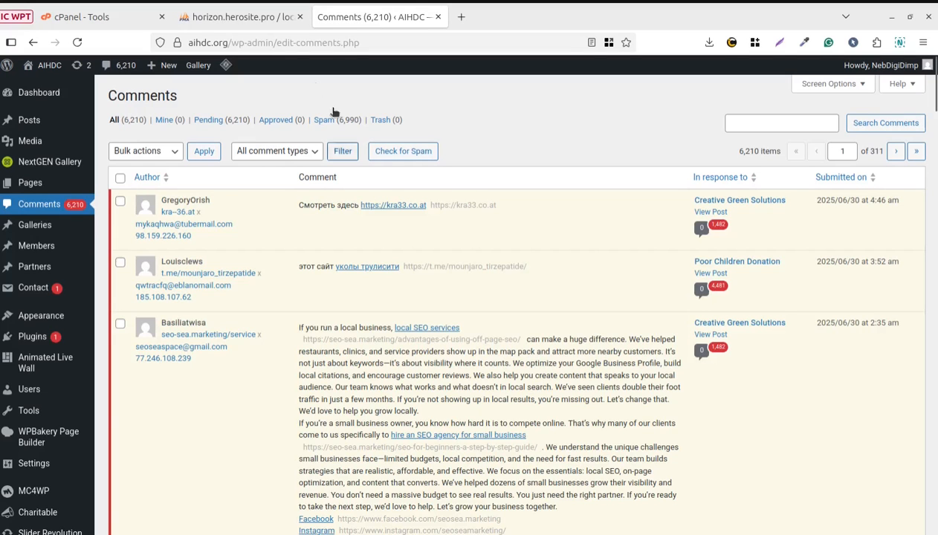
Switch to phpMyAdmin, open the wpvp_comments table and examine its comment rows and the available rows-per-page choices
click(241, 16)
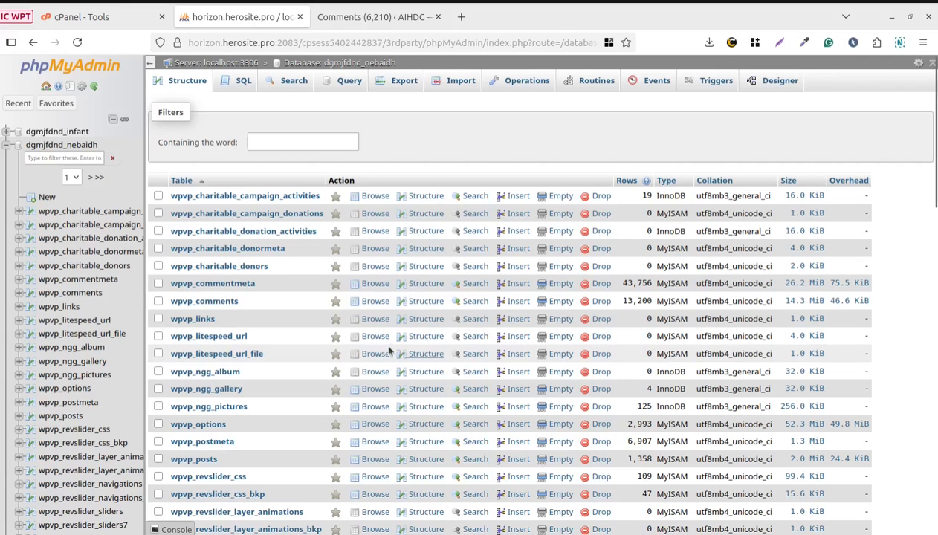
click(220, 302)
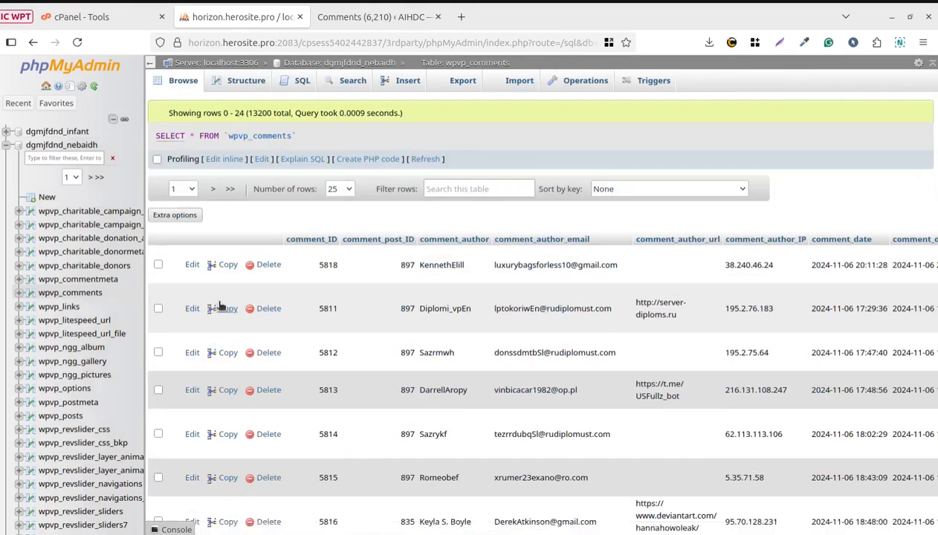
scroll(576, 303, down, 10)
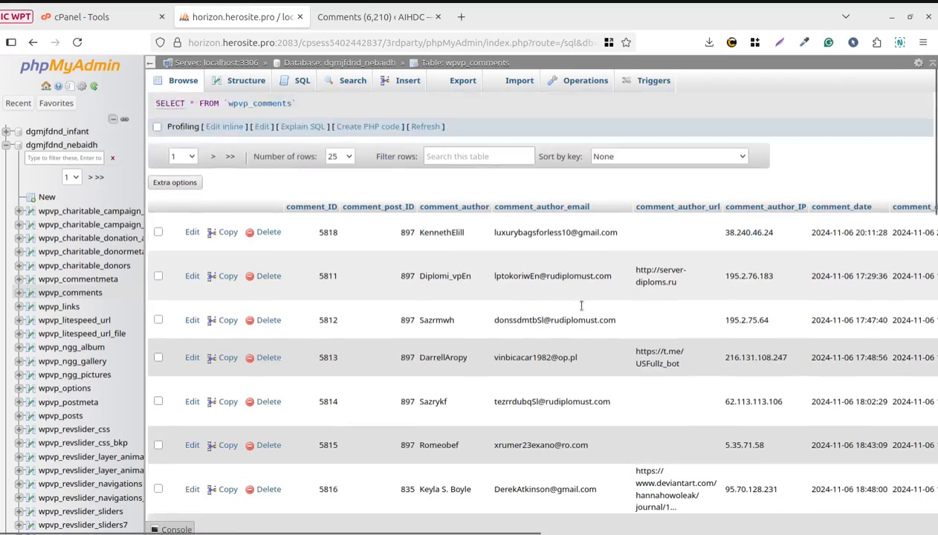
scroll(583, 311, down, 2)
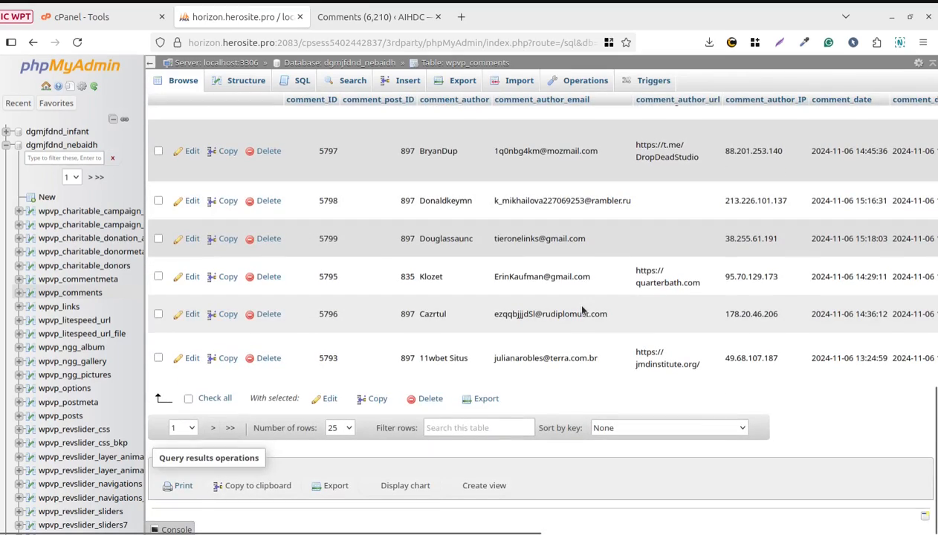
scroll(583, 311, up, 15)
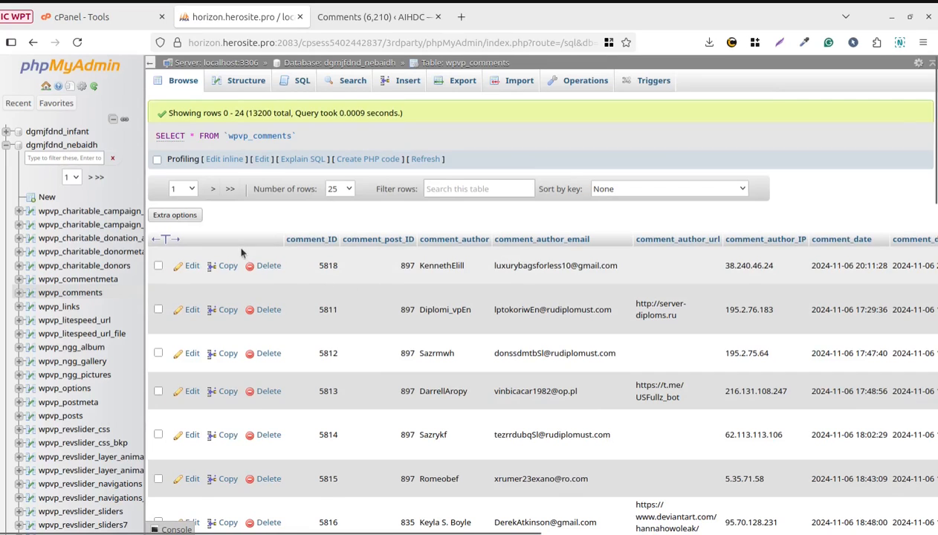
scroll(241, 254, down, 15)
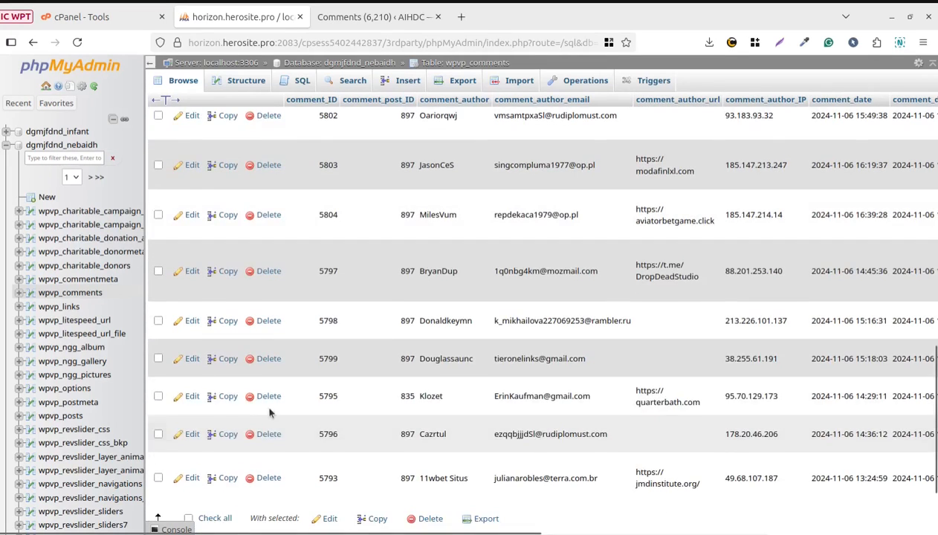
scroll(270, 413, down, 3)
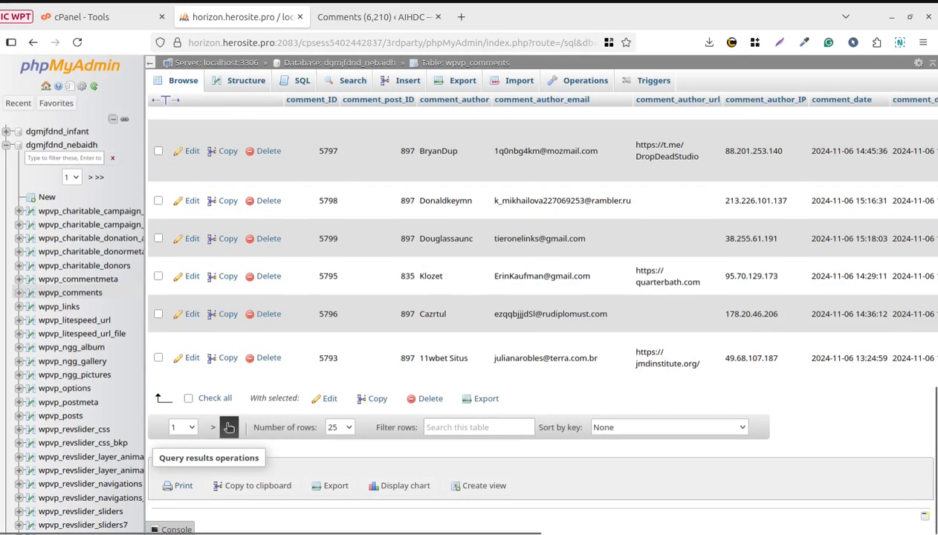
click(346, 430)
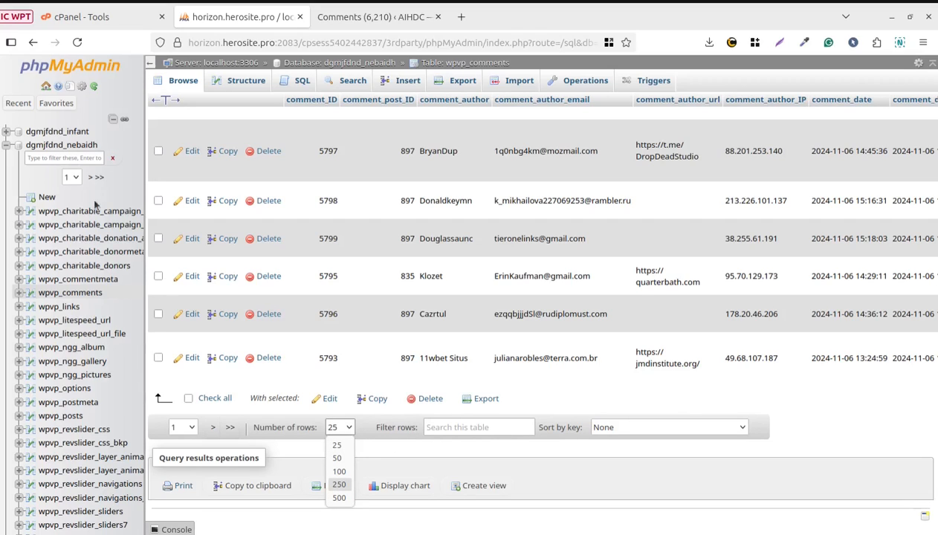
Return to the dgmjfdnd_nebaidh table list, select wpvp_commentmeta and wpvp_comments, and choose Empty for the selected tables
click(49, 146)
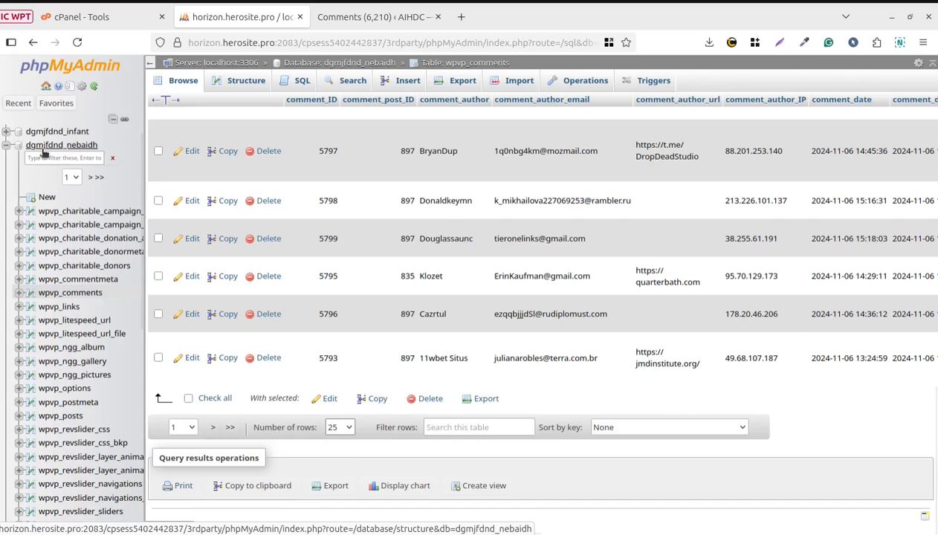
click(41, 145)
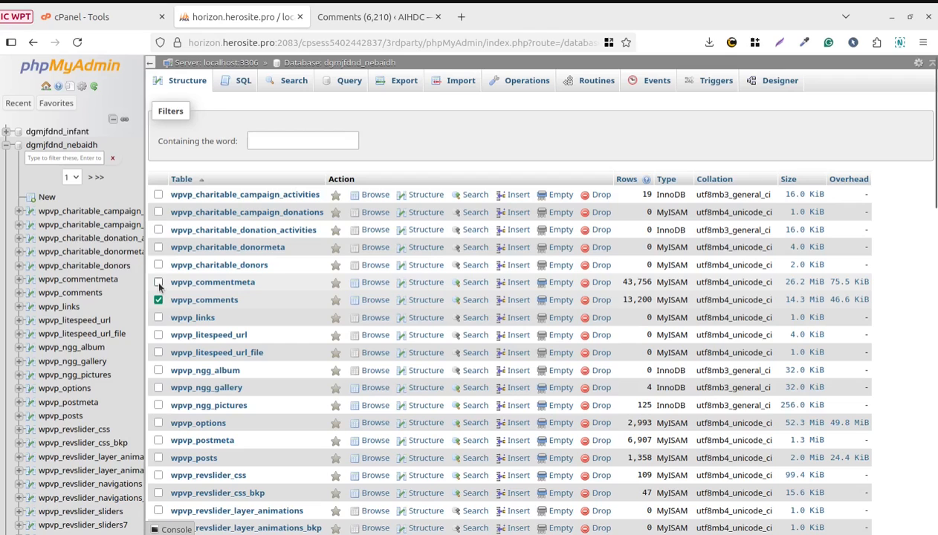
click(182, 289)
drag(256, 284, 195, 299)
click(238, 300)
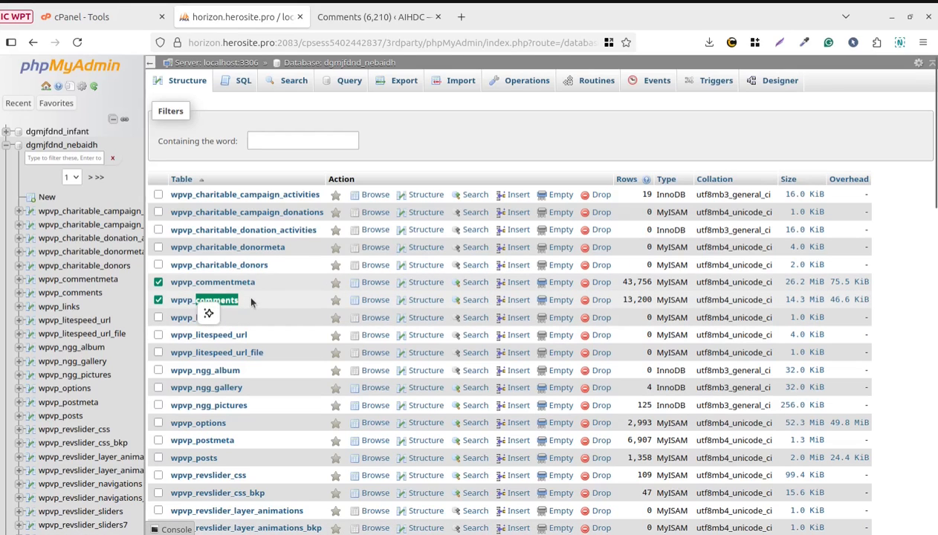
drag(256, 283, 195, 282)
scroll(302, 310, down, 10)
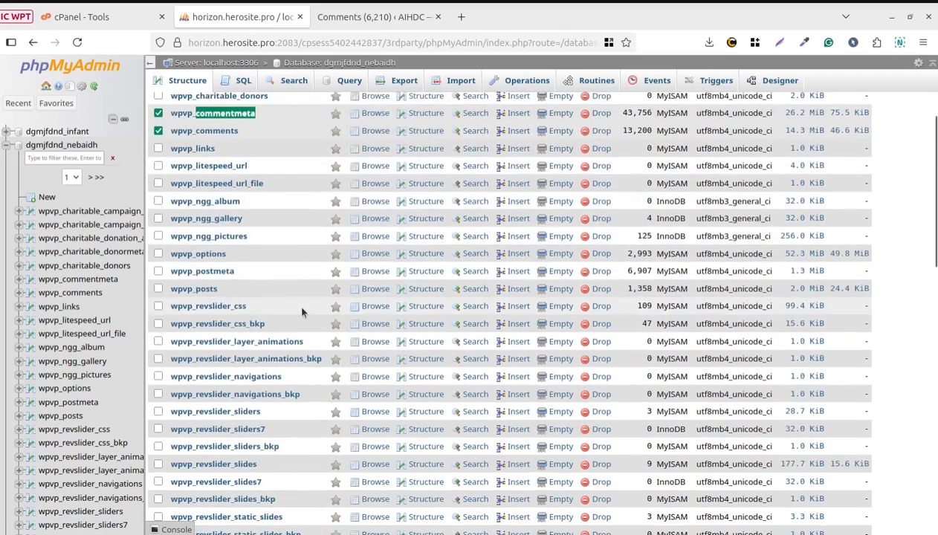
scroll(302, 311, down, 4)
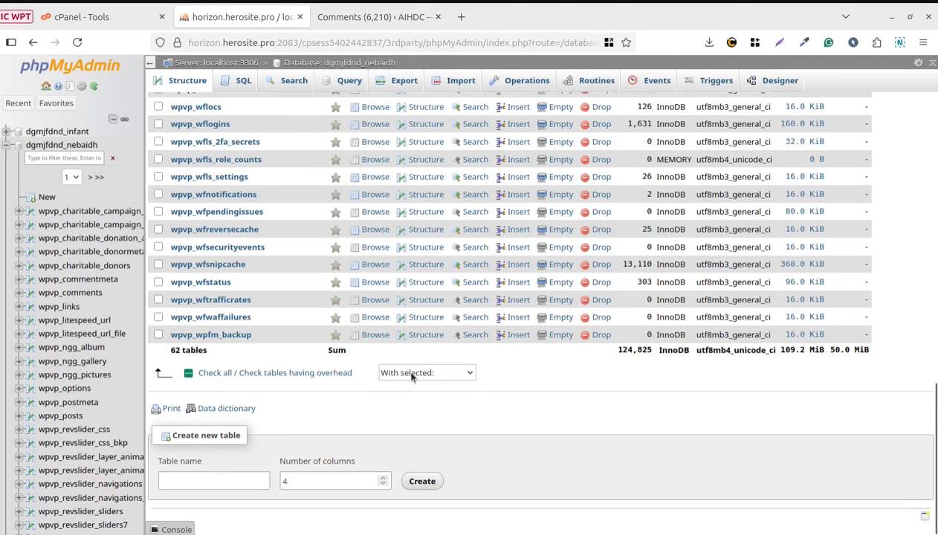
click(469, 374)
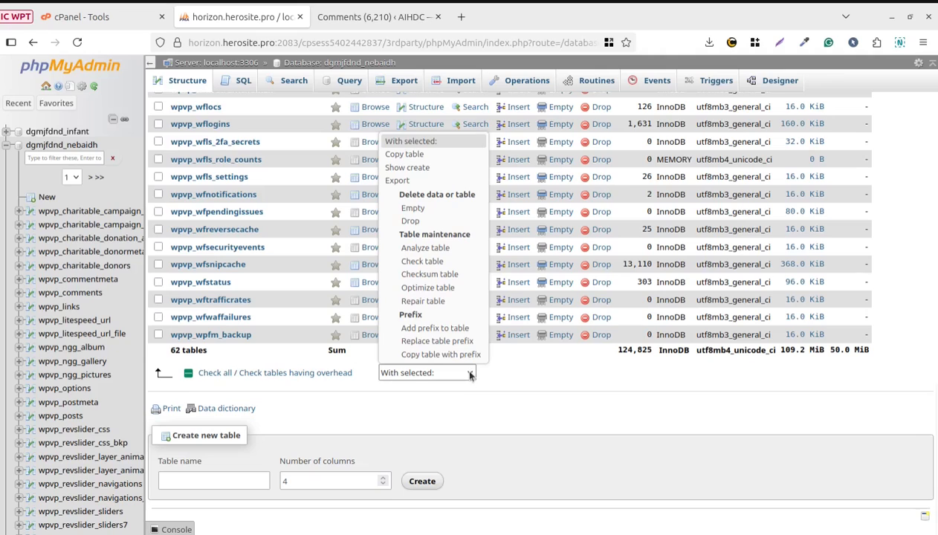
click(409, 210)
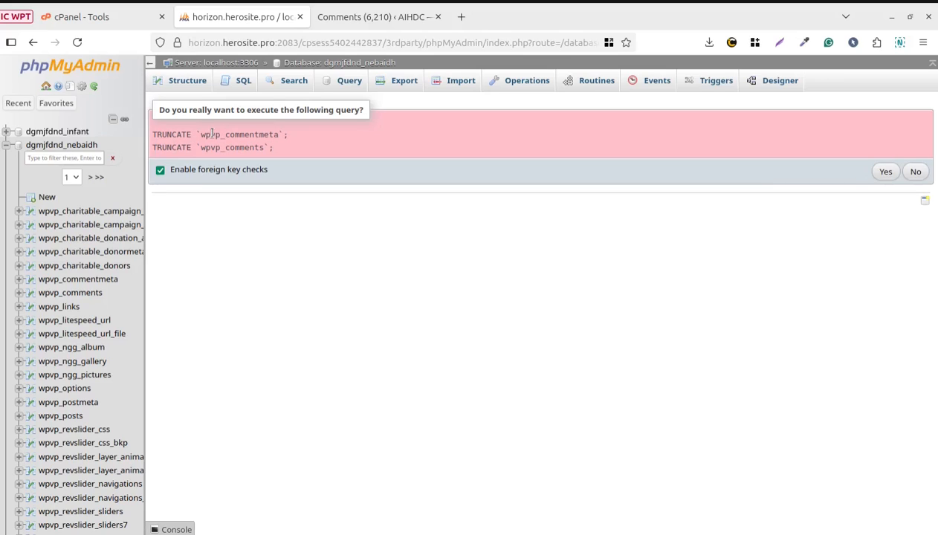
Check the commentmeta and comments table names in the TRUNCATE query and confirm its execution
drag(225, 135, 277, 136)
mouse_move(284, 149)
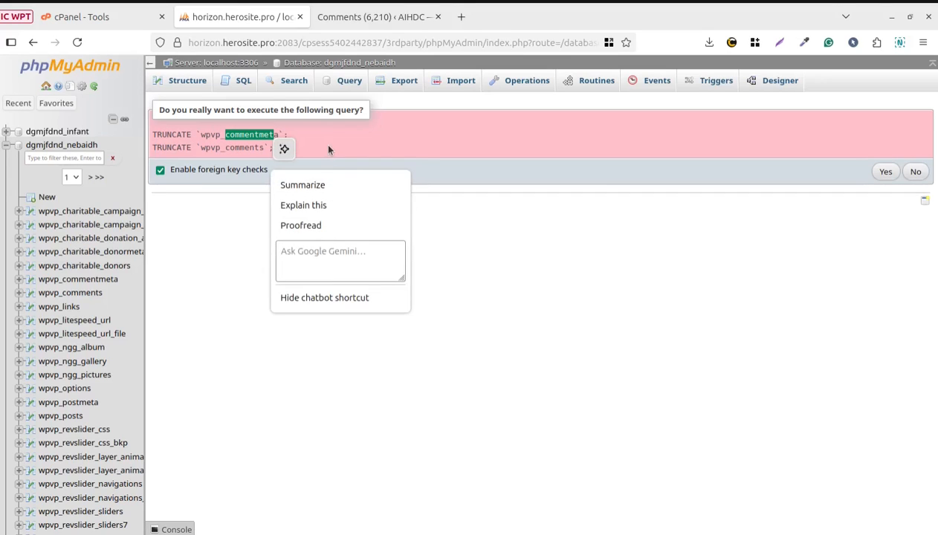
click(328, 149)
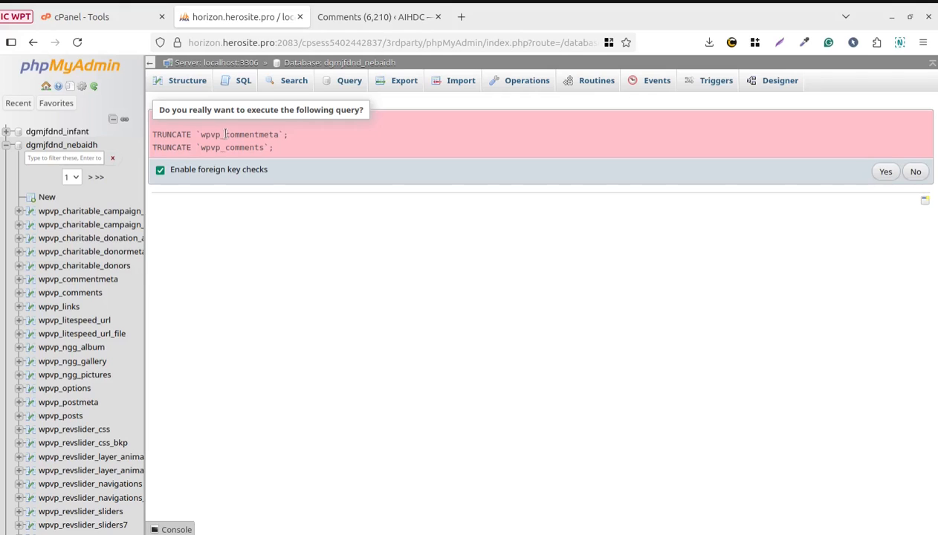
drag(226, 136, 266, 146)
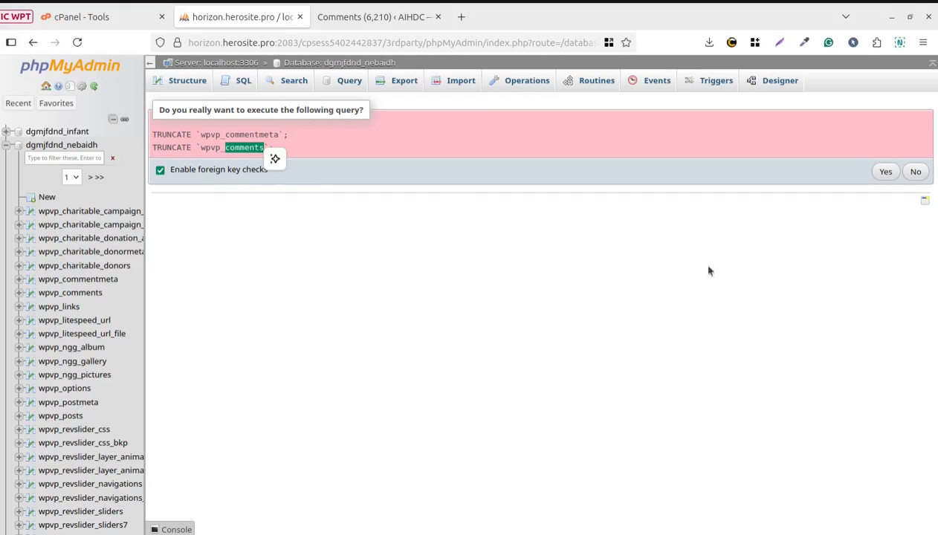
click(885, 175)
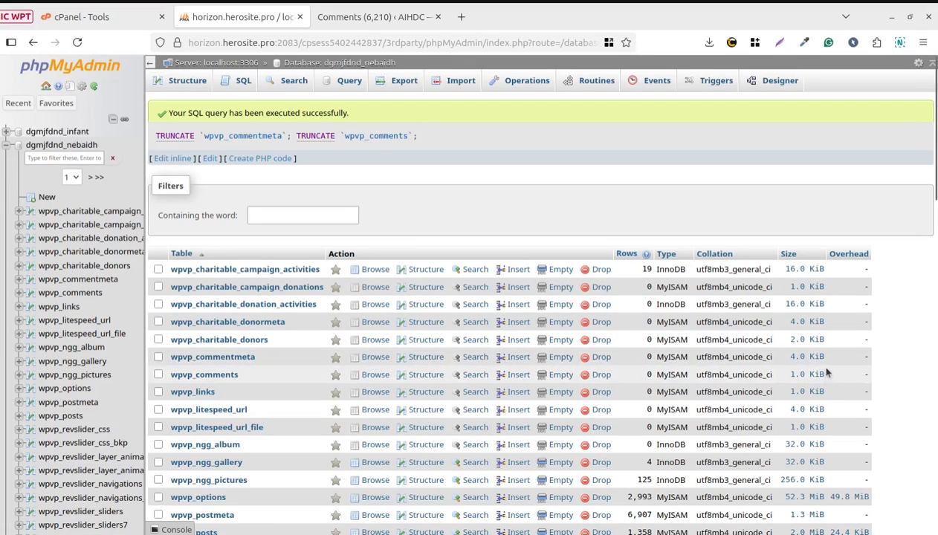
Switch to the WordPress admin and reload the Comments page to check whether the comments are deleted
click(355, 19)
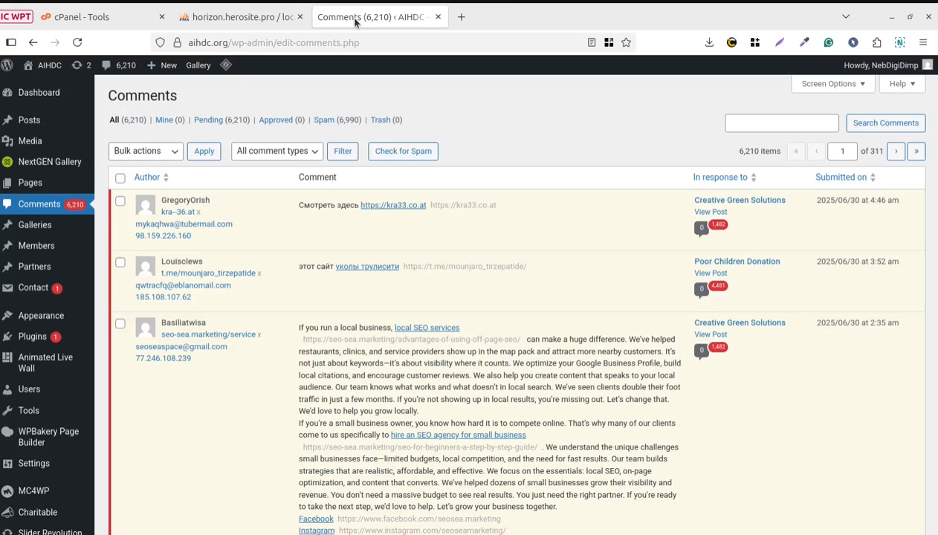
click(78, 43)
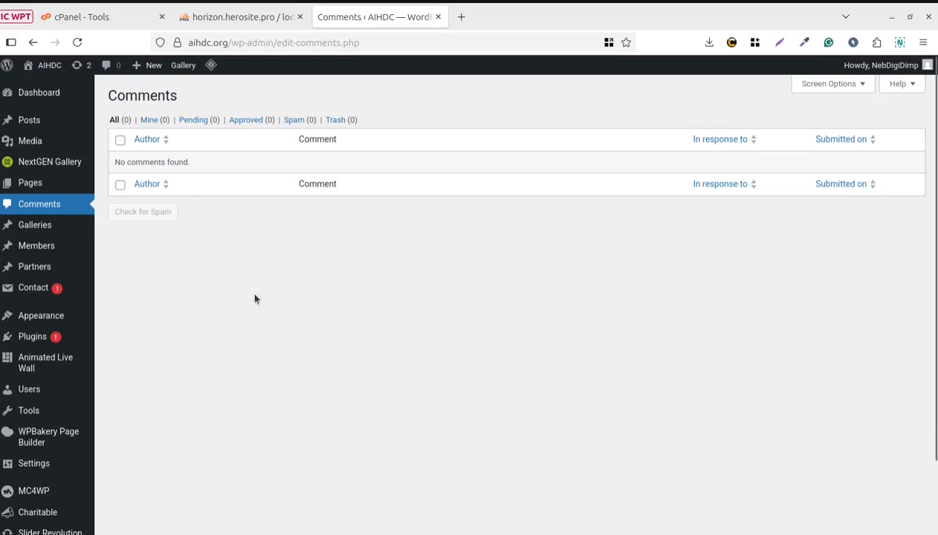
mouse_move(41, 95)
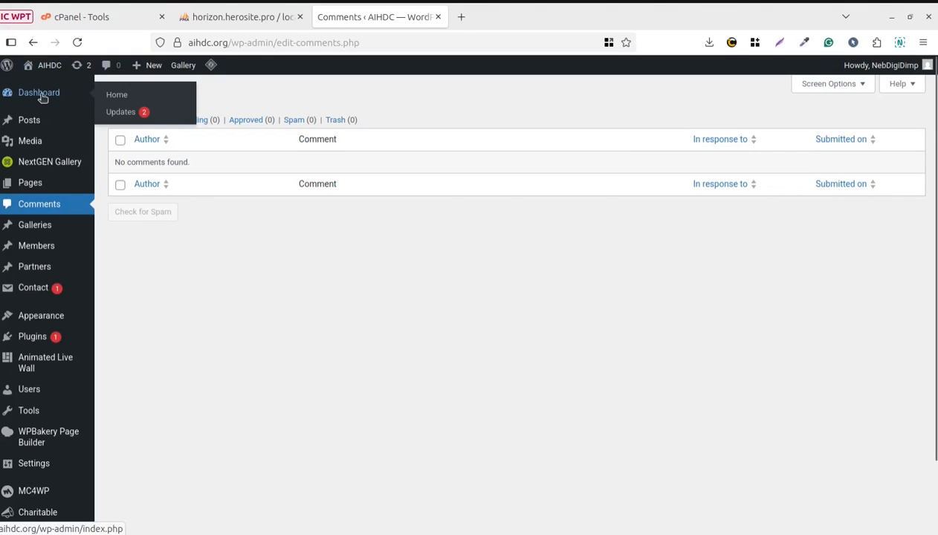
click(78, 43)
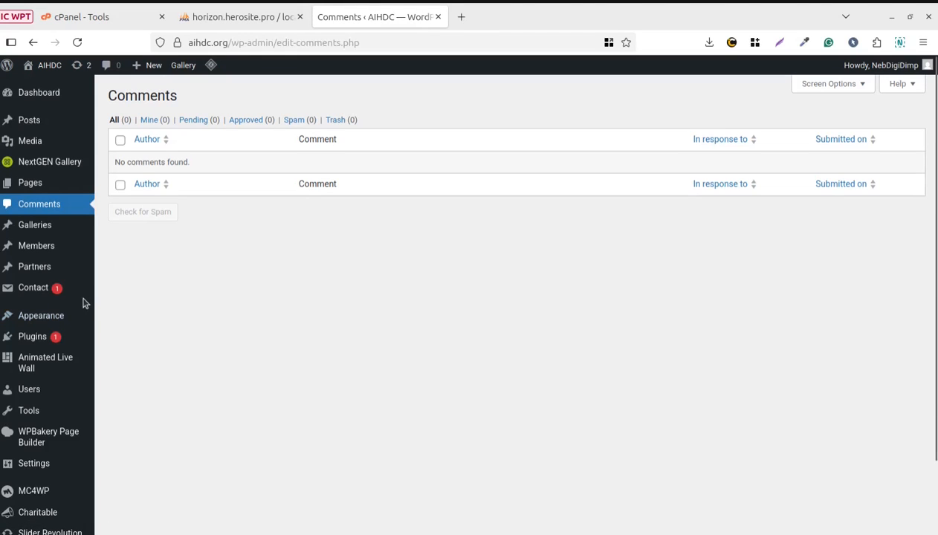
scroll(150, 318, down, 2)
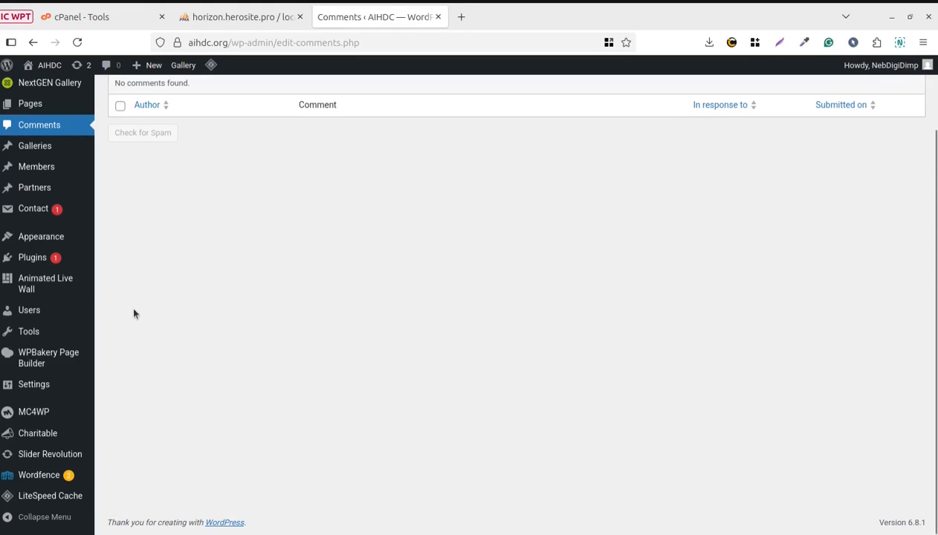
mouse_move(45, 93)
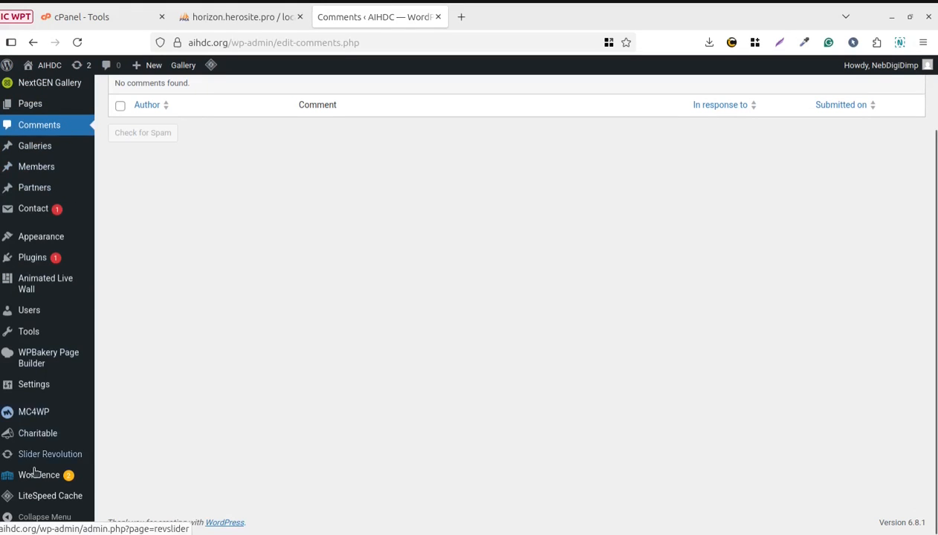
mouse_move(39, 369)
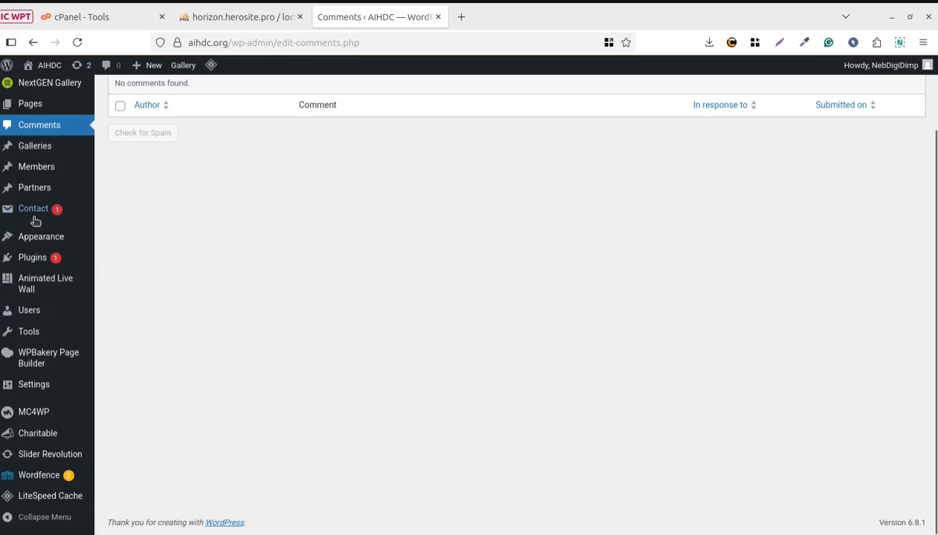
mouse_move(35, 220)
scroll(222, 352, up, 2)
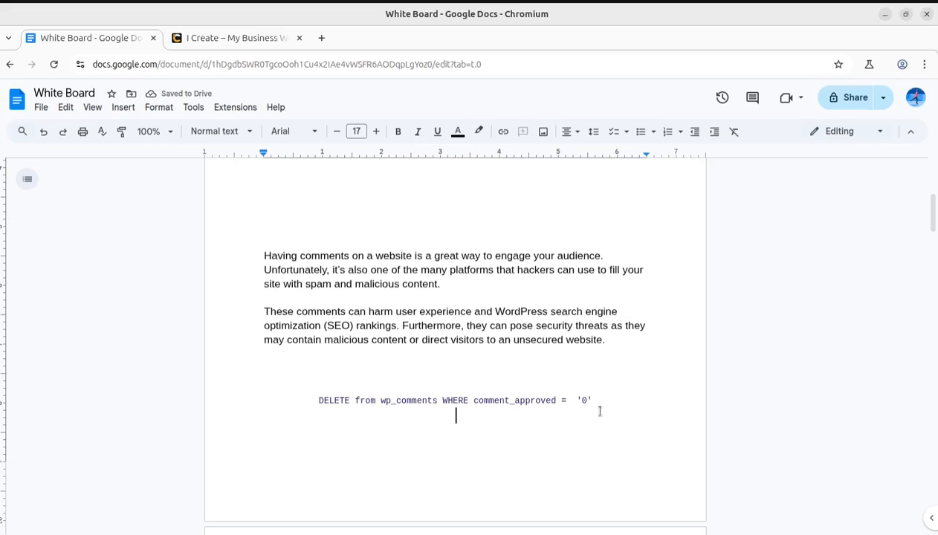
Switch to the White Board Google Docs document and highlight the query DELETE from wp_comments WHERE comment_approved = '0'
drag(315, 400, 596, 406)
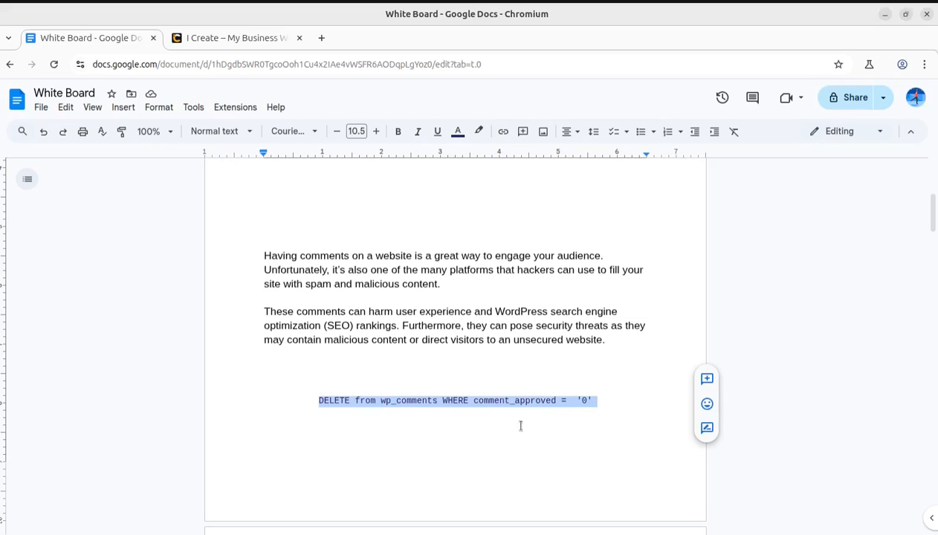
click(456, 433)
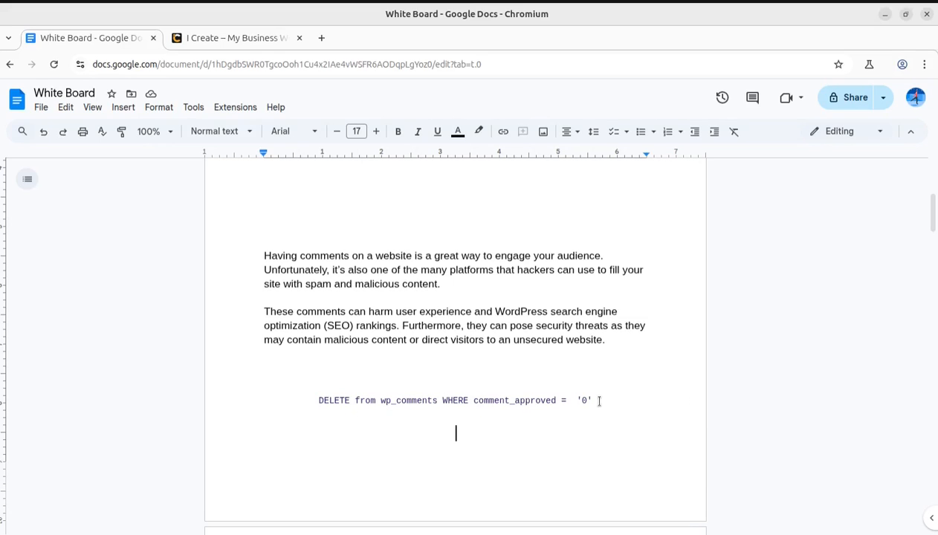
Highlight the heading "Delete all WordPress non-approved and pending comments:" and the DELETE query on wp_comments
drag(596, 401, 317, 404)
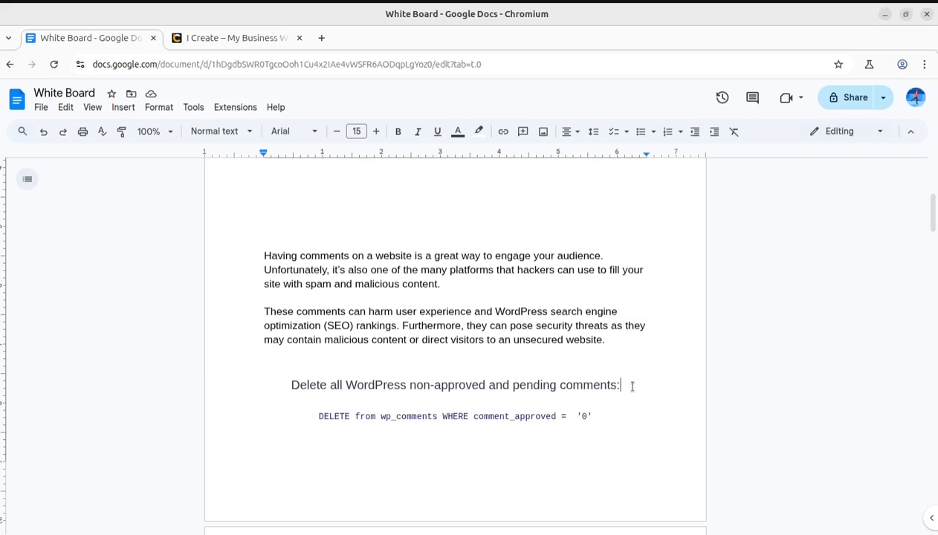
drag(630, 386, 290, 385)
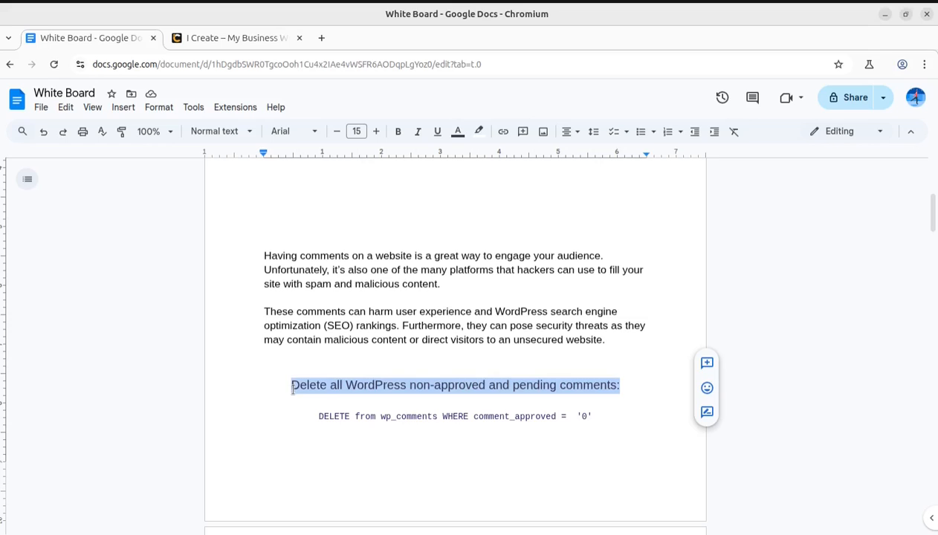
drag(308, 416, 603, 417)
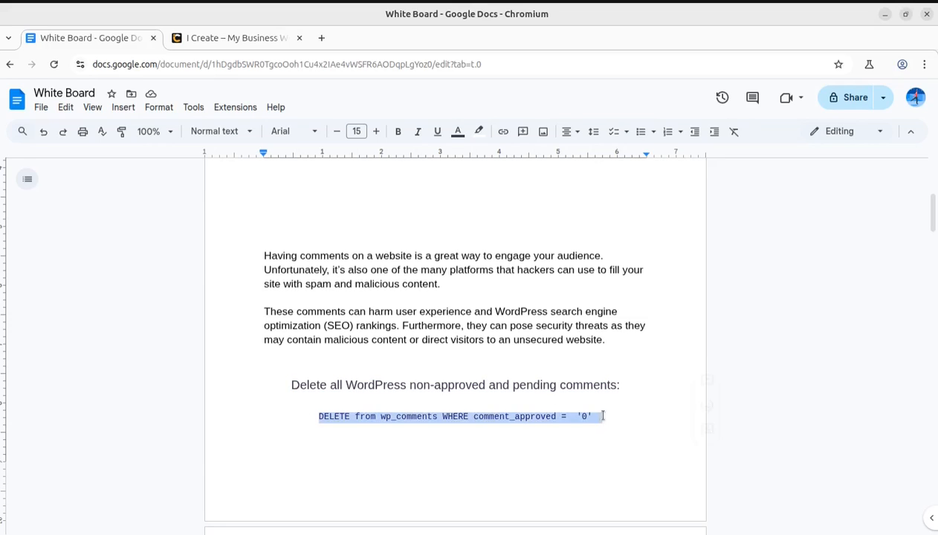
click(512, 468)
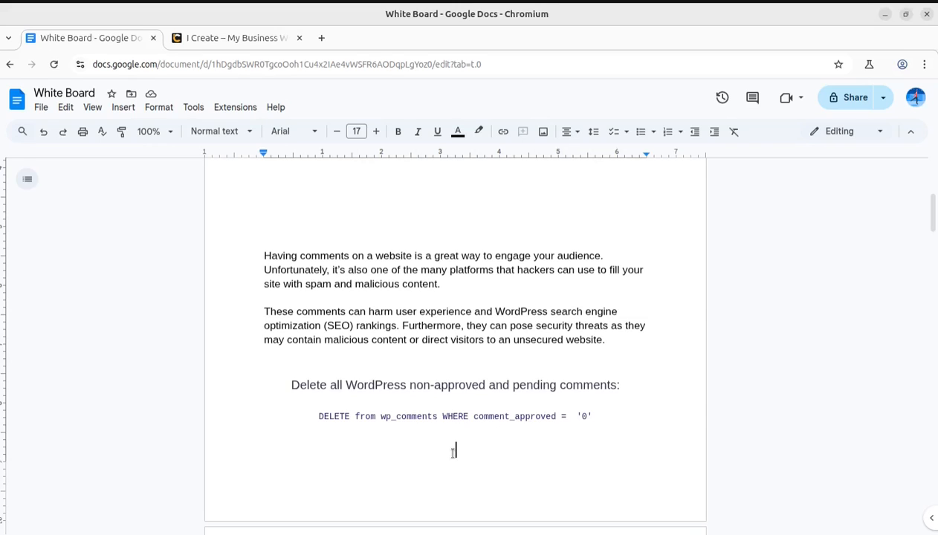
Copy the query DELETE from wp_comments WHERE comment_approved = '0' and try to run it on the dgmjfdnd_nebaidh database in phpMyAdmin
drag(318, 416, 592, 416)
key(ctrl+c)
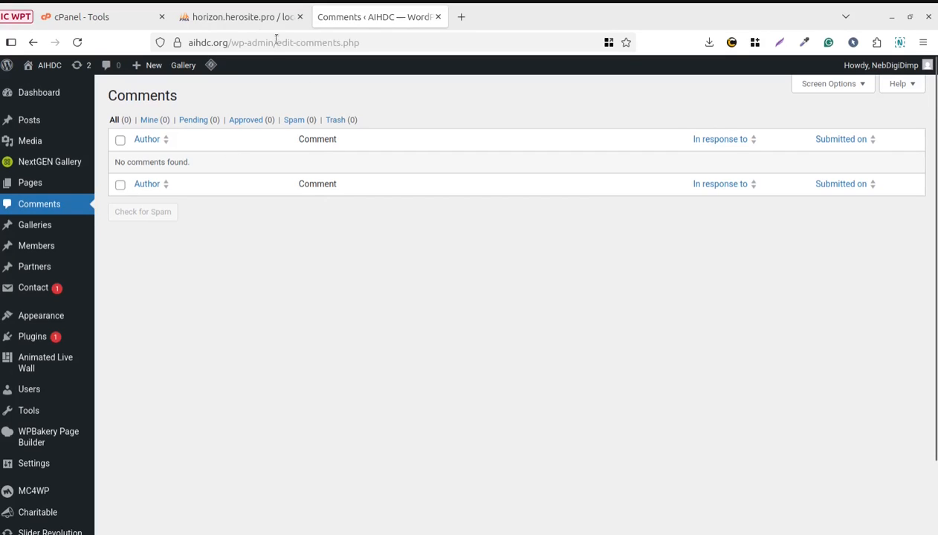
click(251, 21)
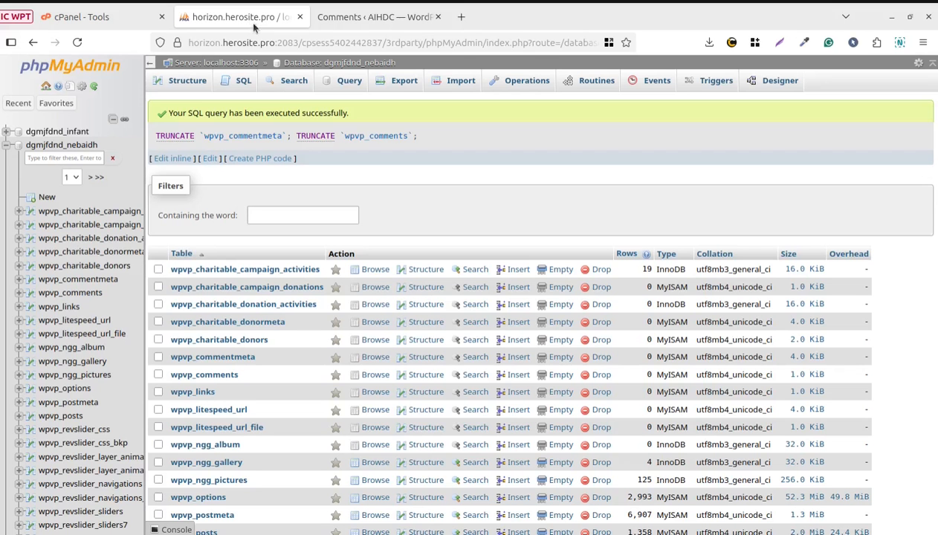
click(245, 84)
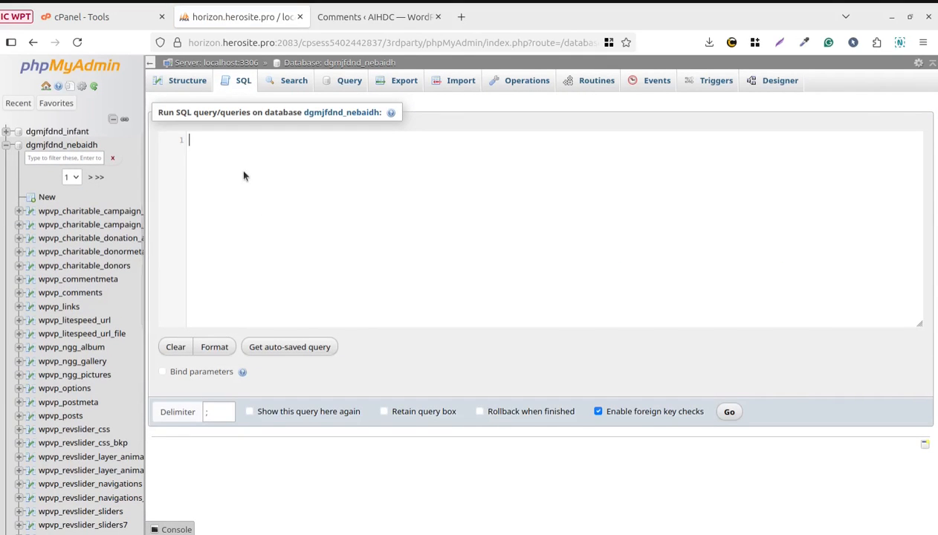
key(ctrl+v)
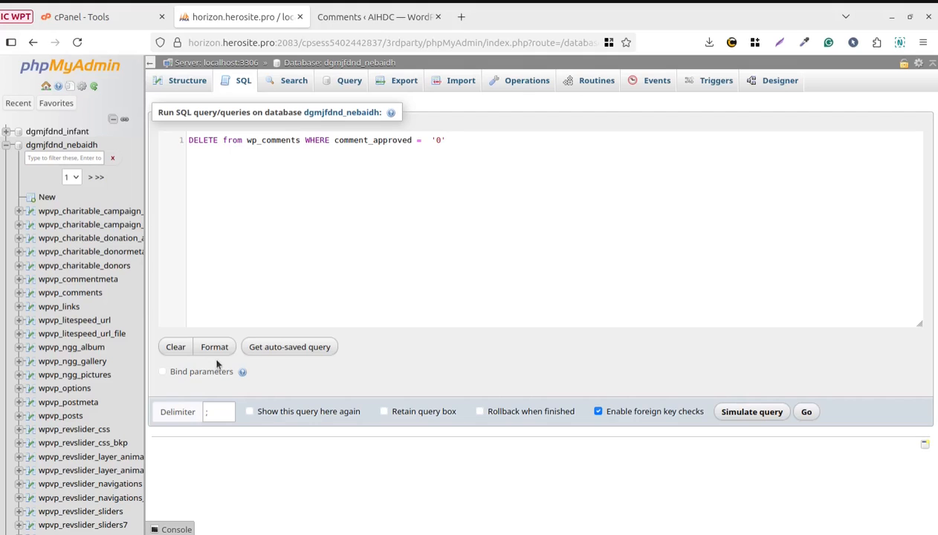
click(807, 414)
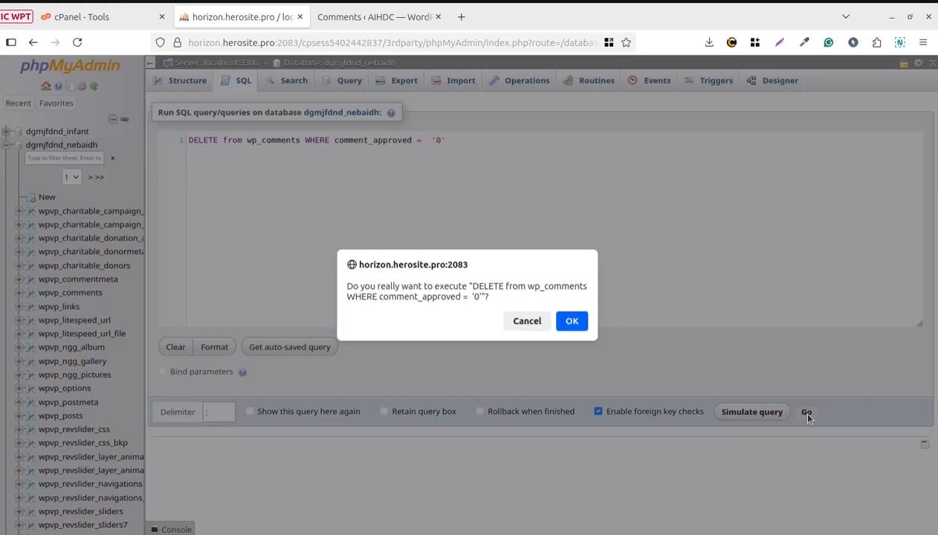
click(568, 320)
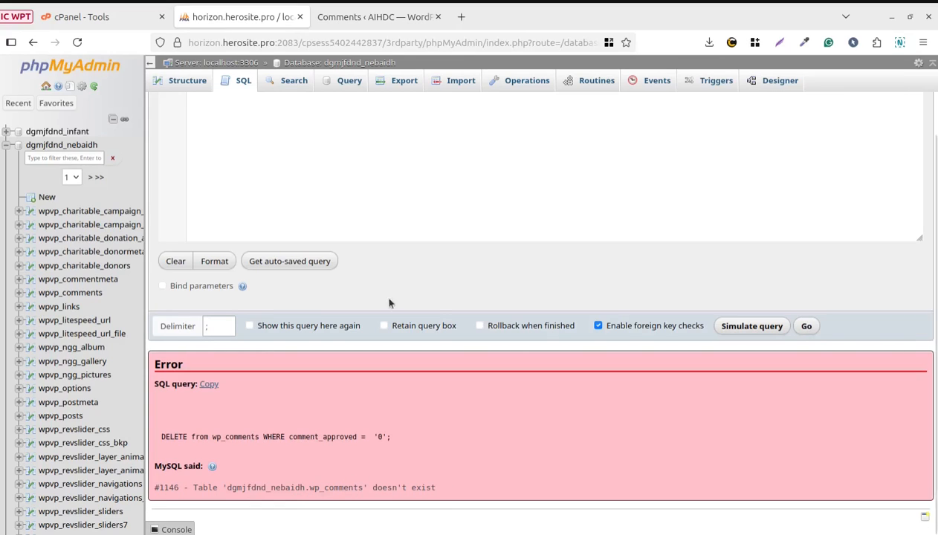
Change the table name in the DELETE query to wpvp_comments and execute the corrected query with confirmation
scroll(357, 277, up, 2)
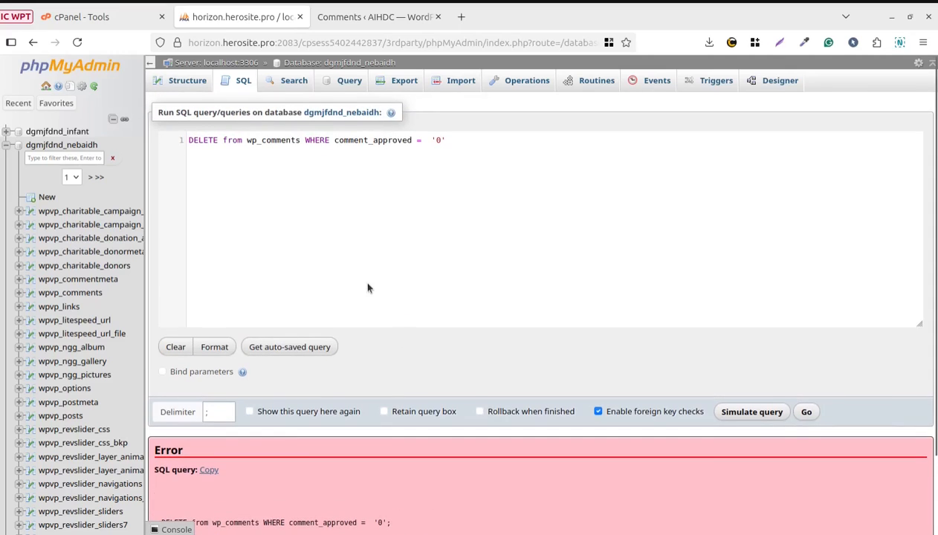
click(258, 140)
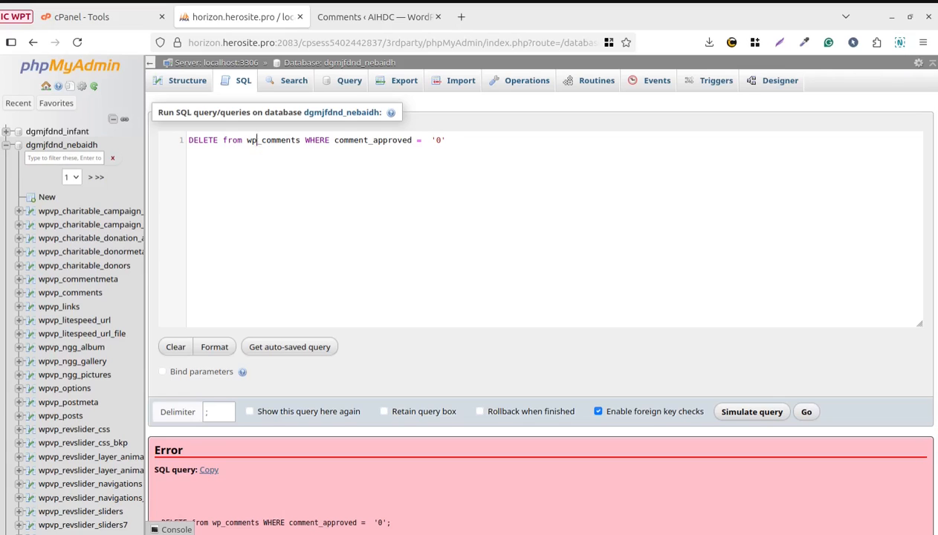
text(vp)
click(447, 220)
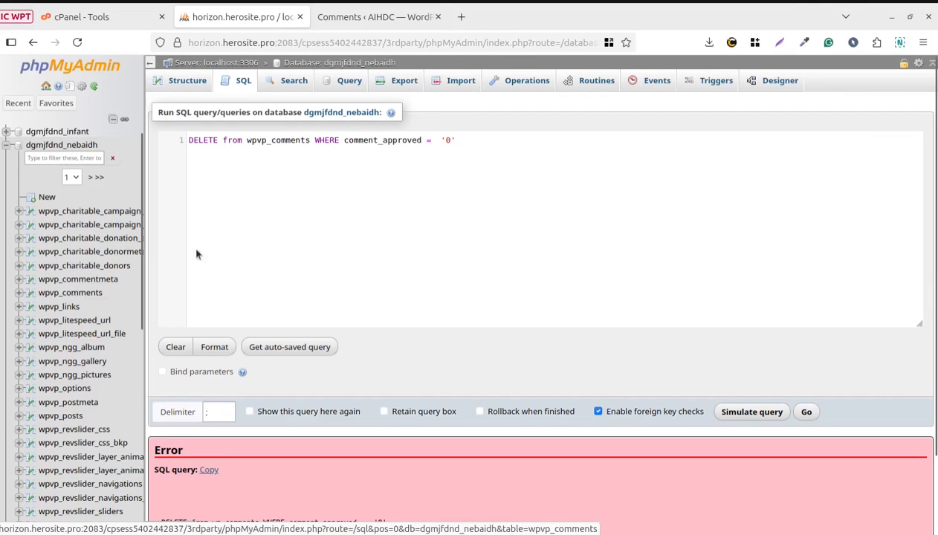
scroll(498, 213, down, 3)
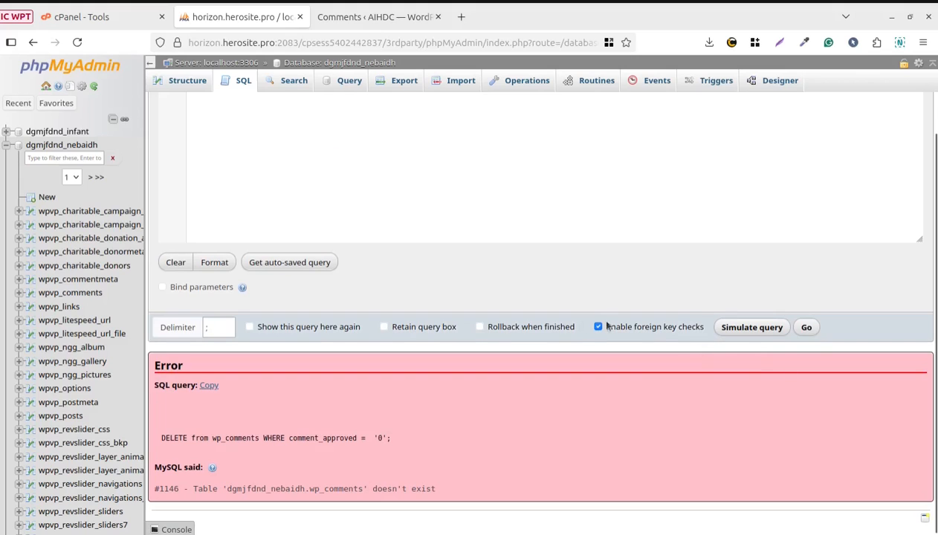
click(807, 327)
click(572, 321)
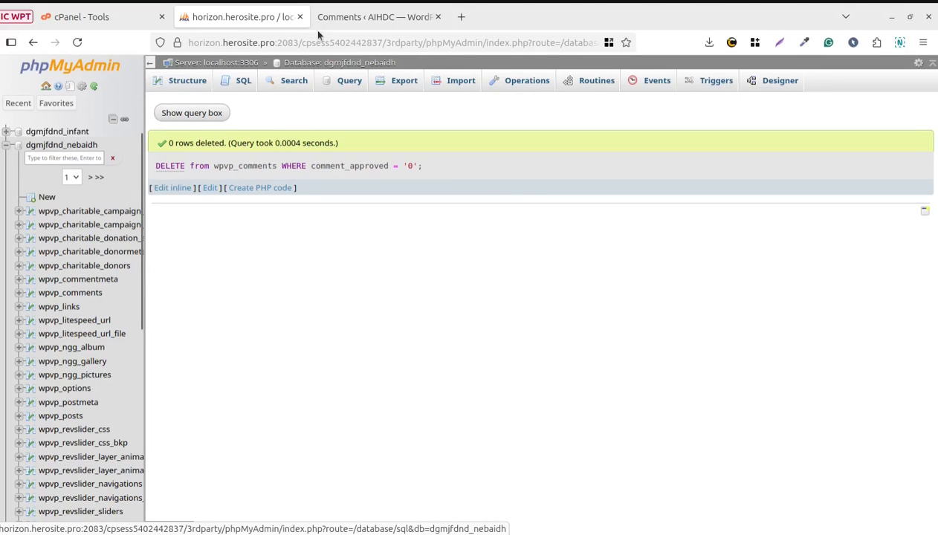
View the WordPress Comments page, then switch through the White Board document to the i-Create website
click(341, 18)
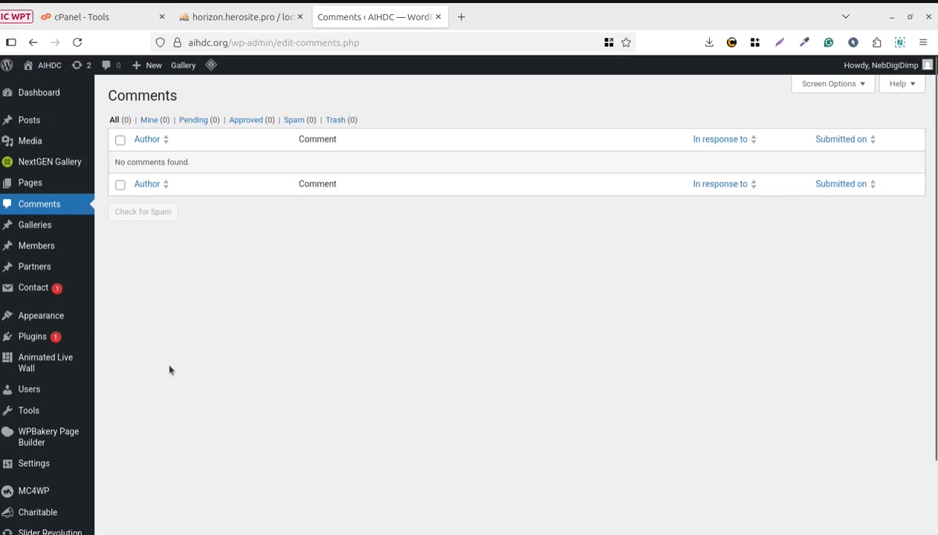
click(1, 201)
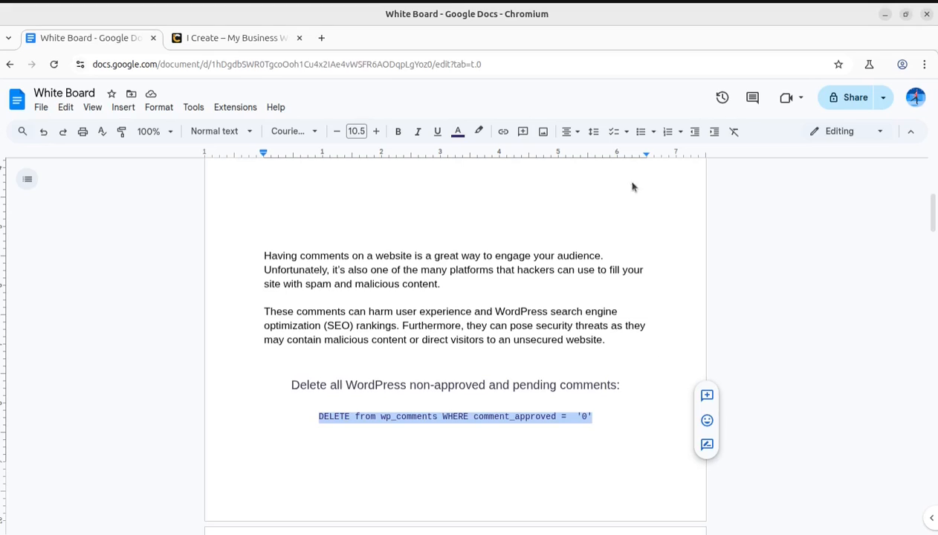
click(237, 38)
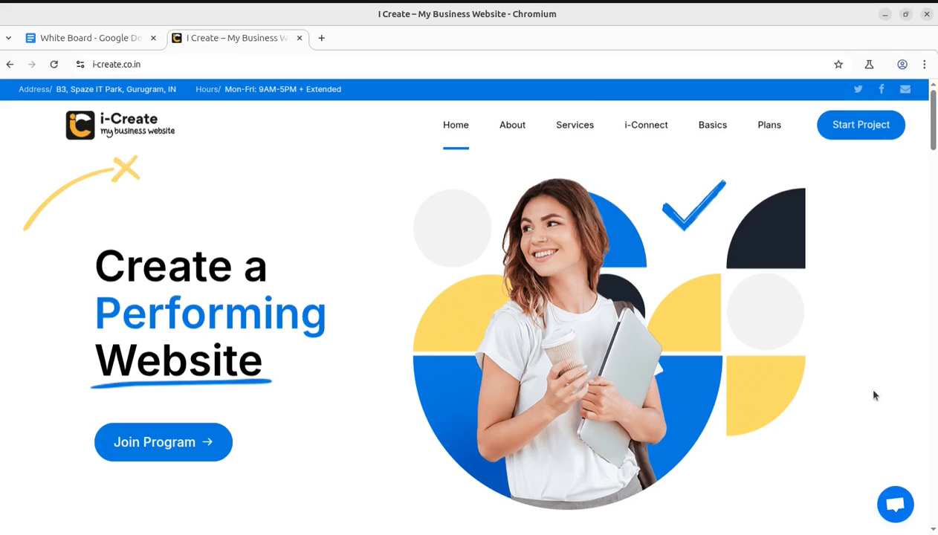